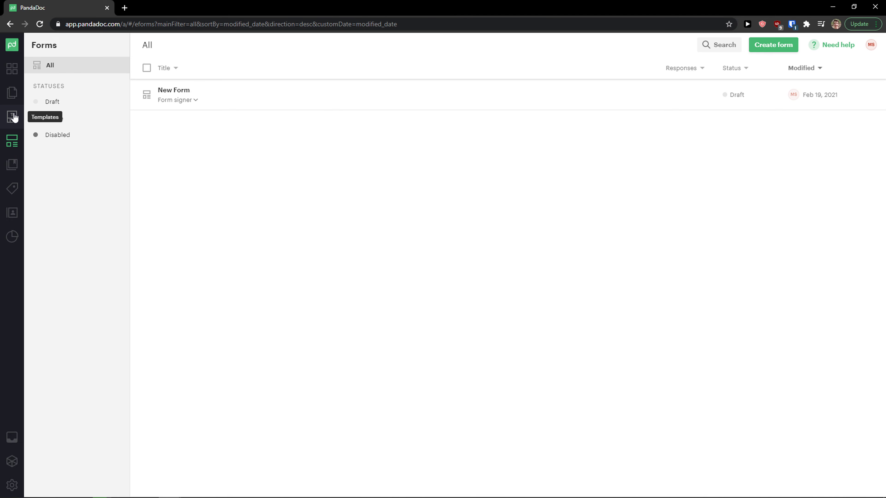
# Step: Look through the templates, content library, catalog, contacts and reporting sections, declining the reporting upgrade offer
pyautogui.click(14, 117)
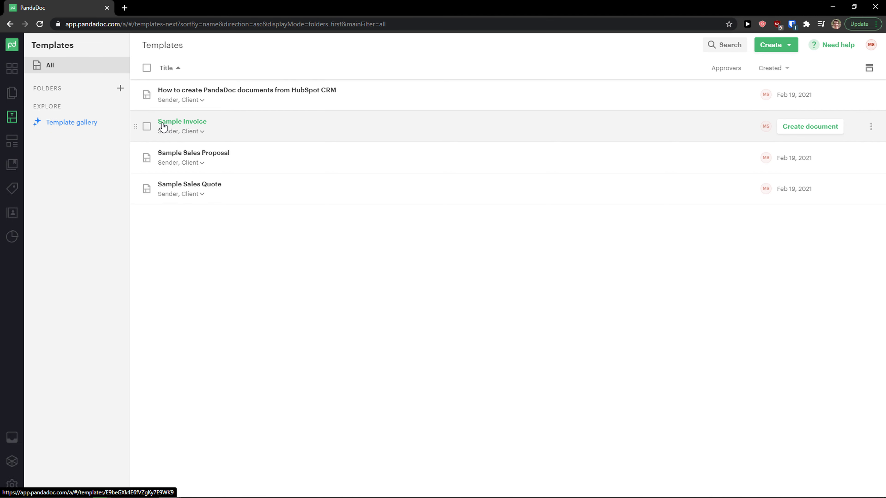
pyautogui.click(12, 173)
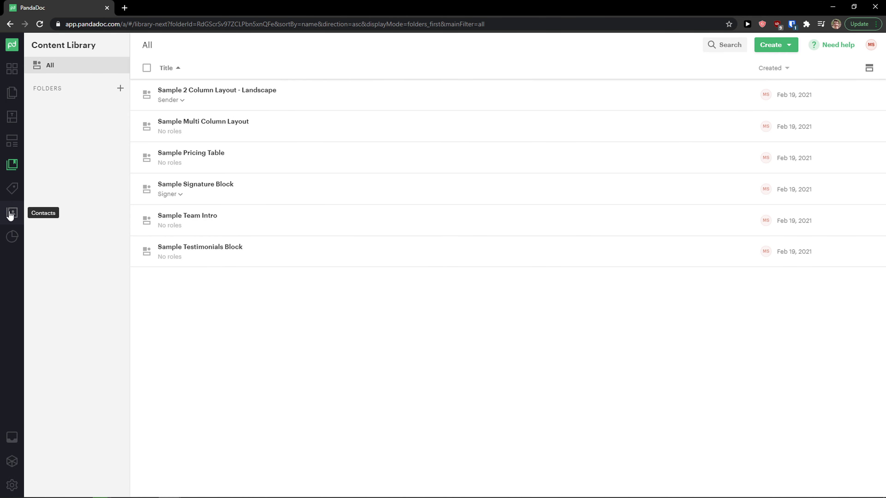
pyautogui.click(12, 191)
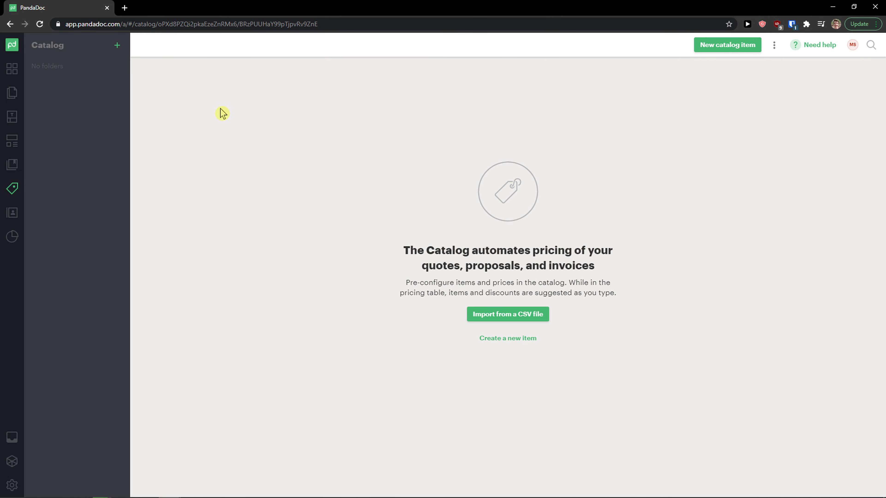
pyautogui.click(12, 212)
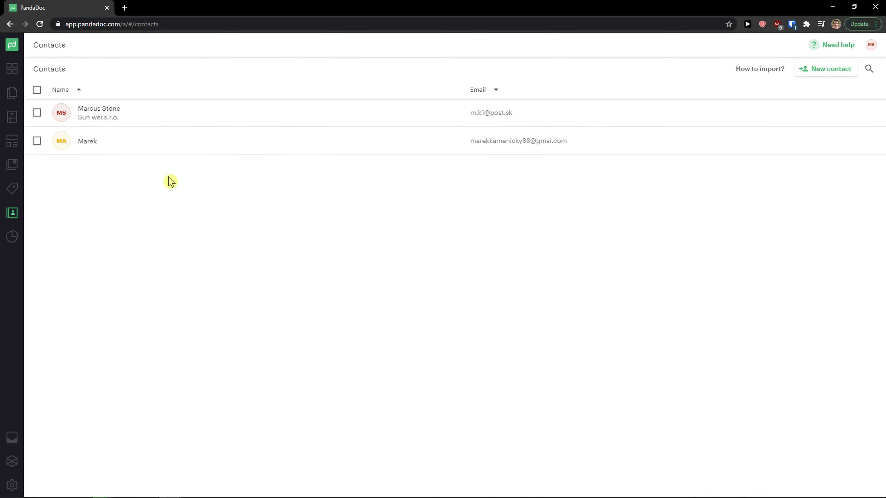
pyautogui.click(12, 239)
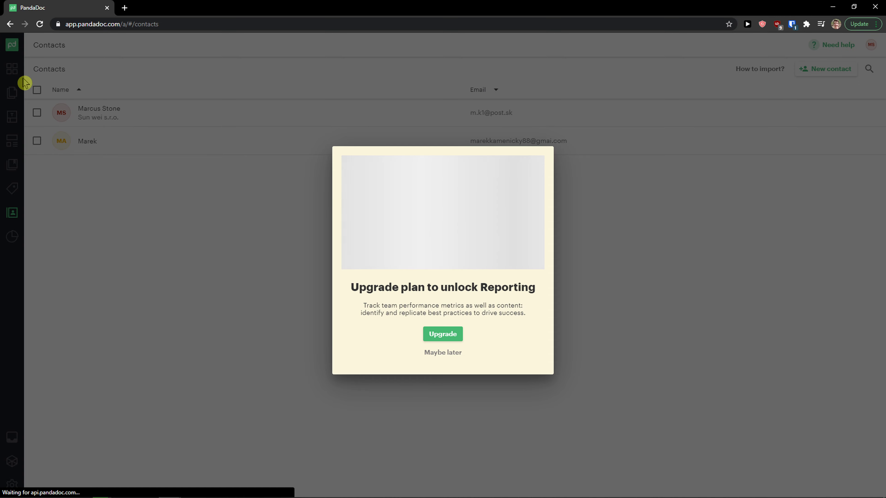
pyautogui.click(429, 353)
# Step: View the dashboard's document statistics for 1 month, 3 months and 1 year
pyautogui.click(12, 69)
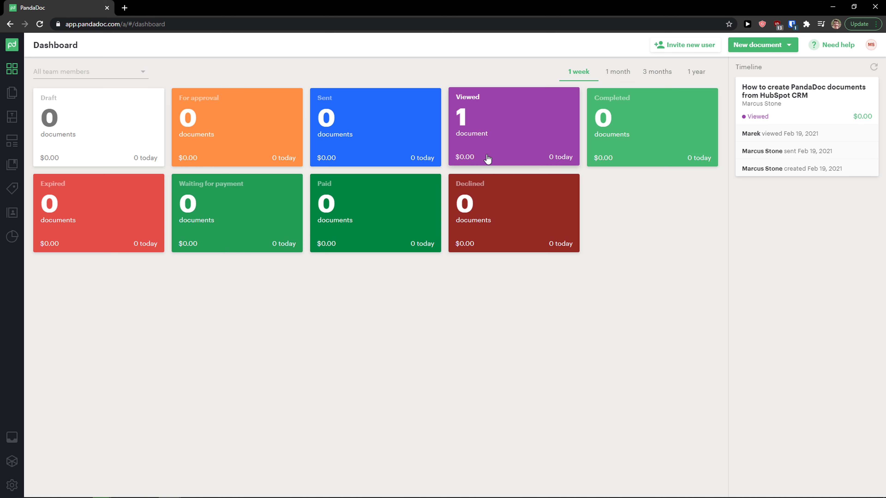
pyautogui.click(617, 77)
pyautogui.click(663, 73)
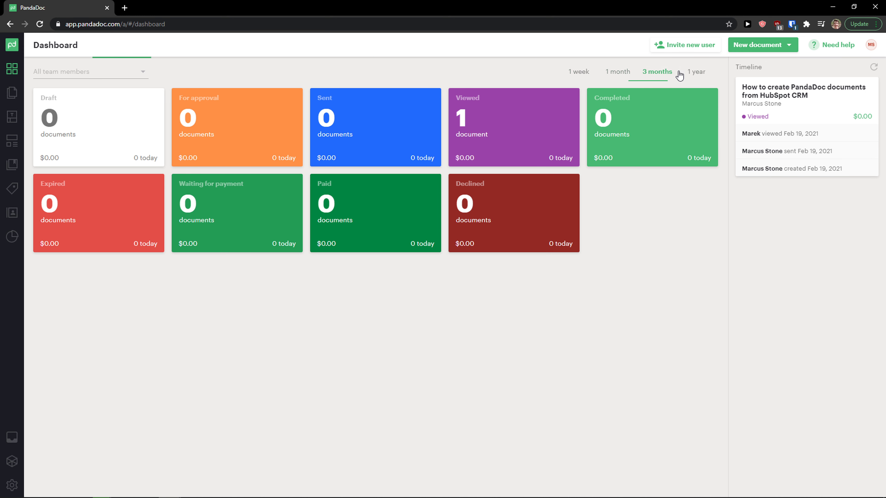
pyautogui.click(705, 74)
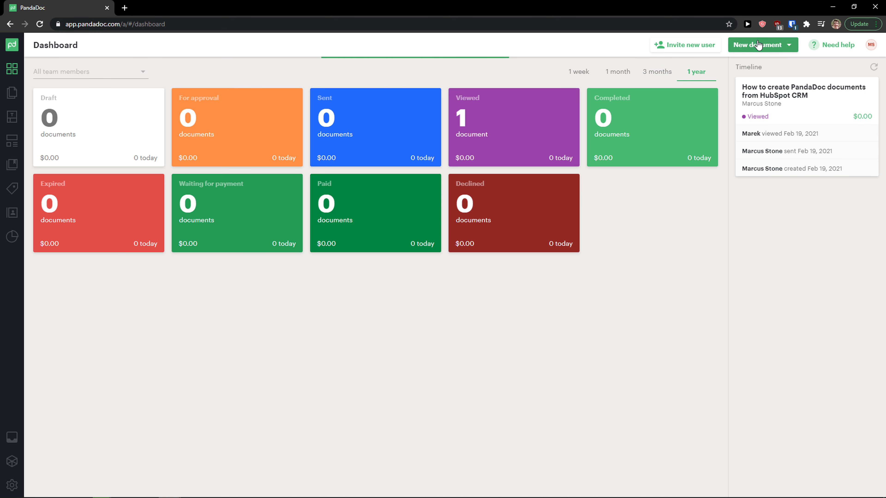
# Step: Start a new document from the "How to create PandaDoc documents from HubSpot CRM" template and assign your own account as Sender
pyautogui.click(790, 47)
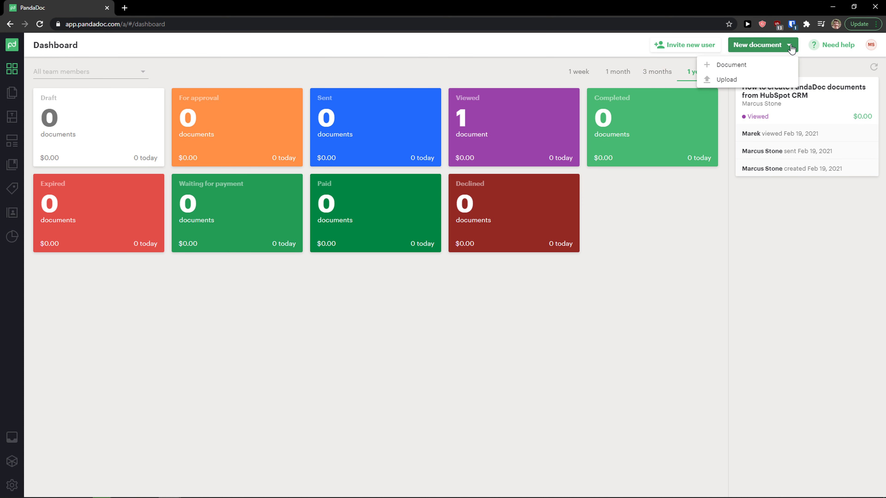
pyautogui.click(761, 69)
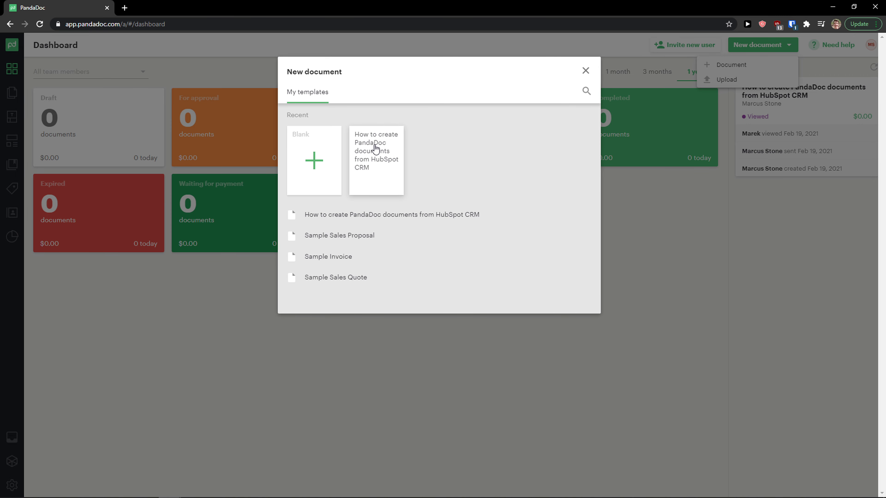
pyautogui.click(377, 158)
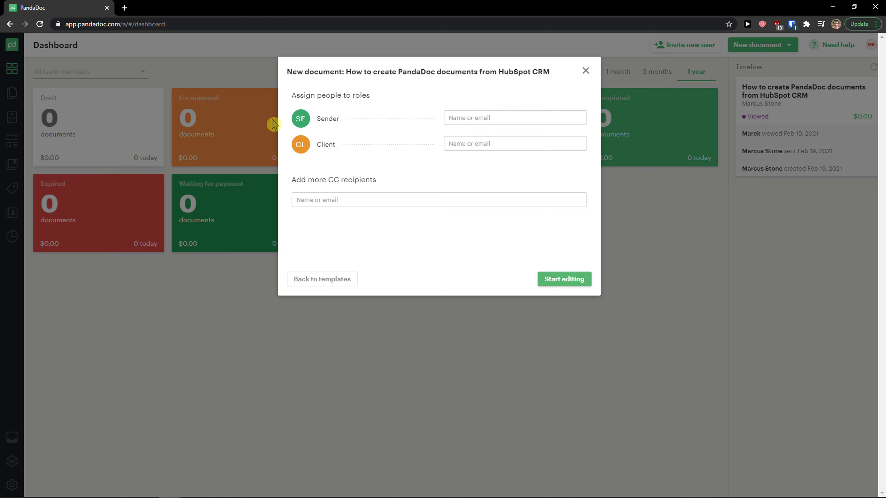
pyautogui.click(467, 118)
pyautogui.click(476, 158)
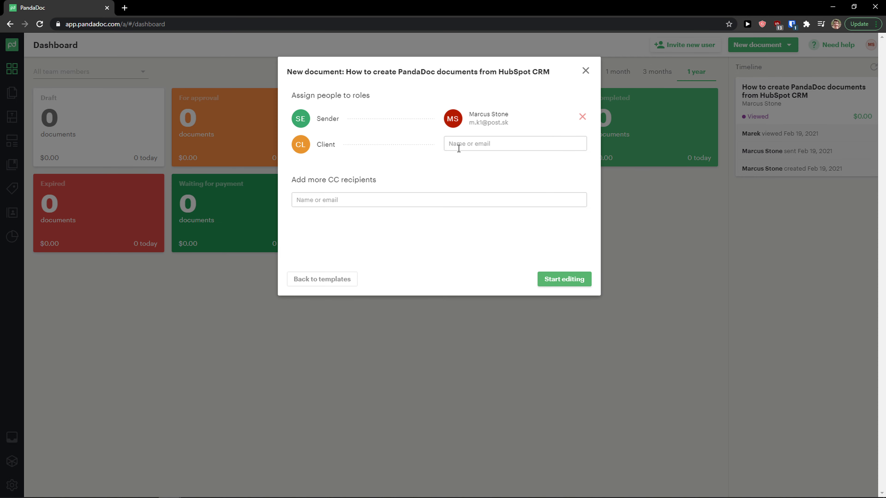
# Step: Add a new contact with the client's e-mail and first name in the Client role, and start editing the document
pyautogui.click(467, 146)
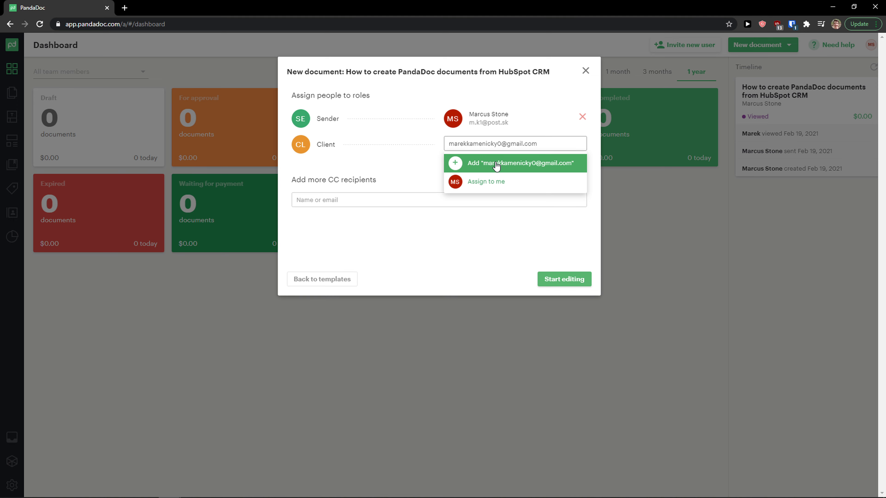
pyautogui.click(497, 168)
pyautogui.click(352, 162)
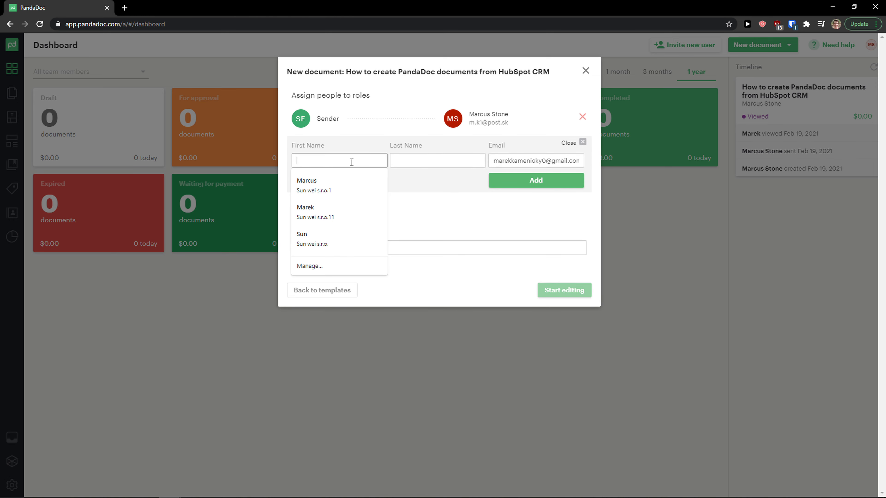
pyautogui.write('Marcus')
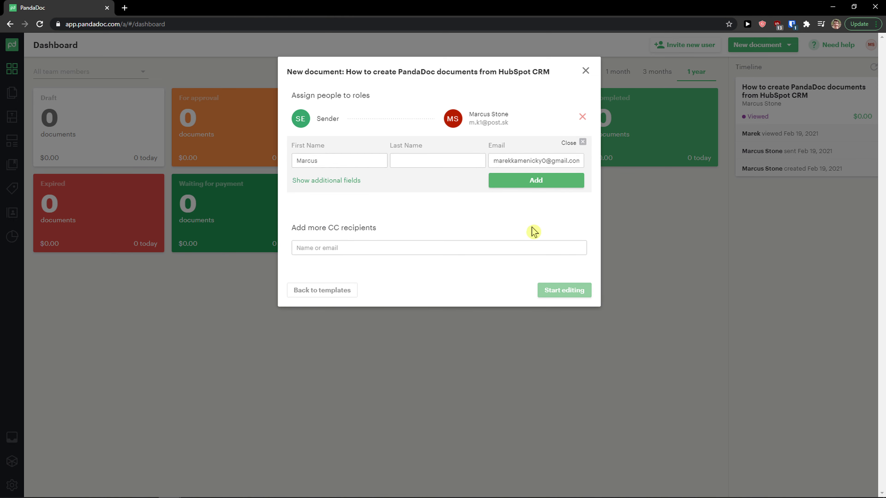
pyautogui.click(486, 248)
pyautogui.click(421, 234)
pyautogui.click(543, 187)
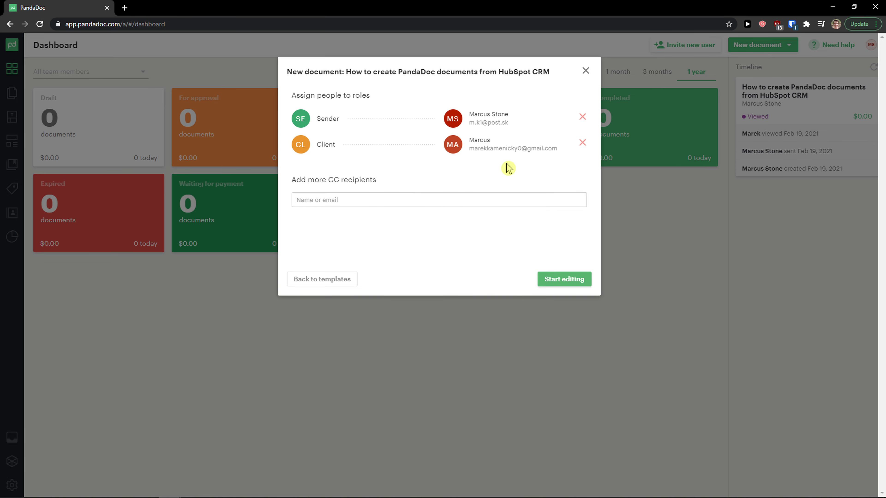
pyautogui.click(566, 281)
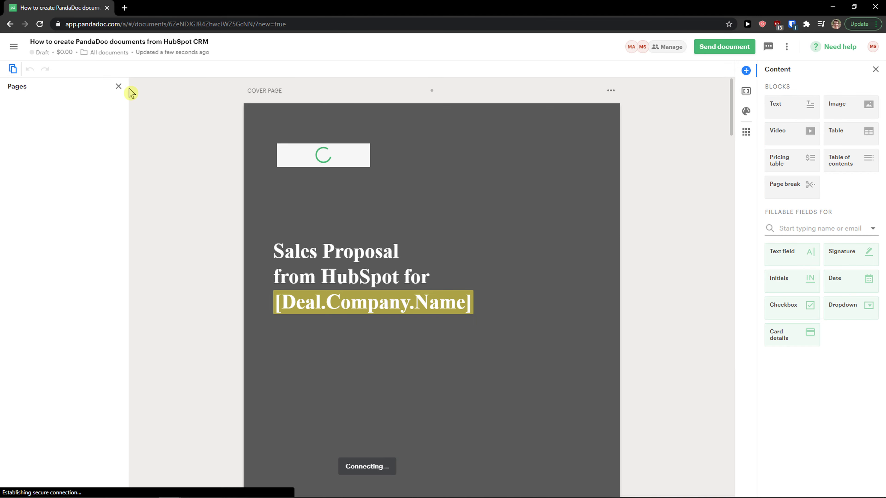
# Step: Examine page 6 of the document, its variables and its design settings, and return to the content blocks
pyautogui.scroll(-5, 64, 274)
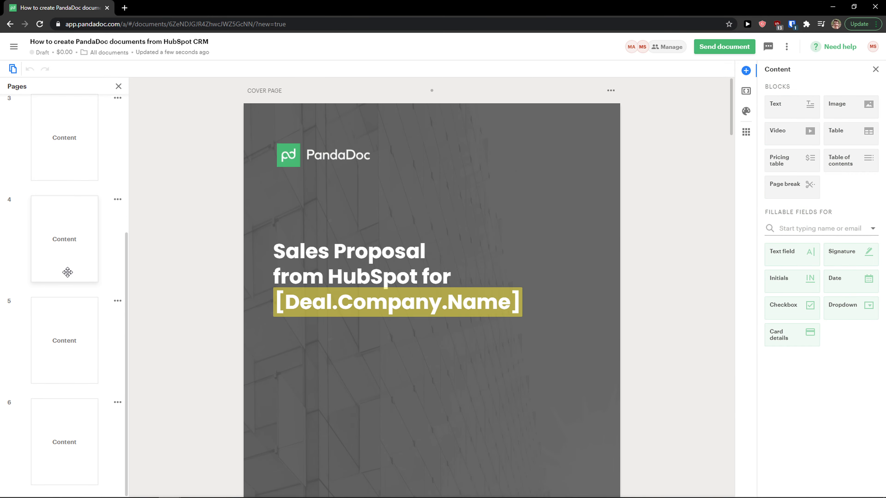
pyautogui.click(59, 432)
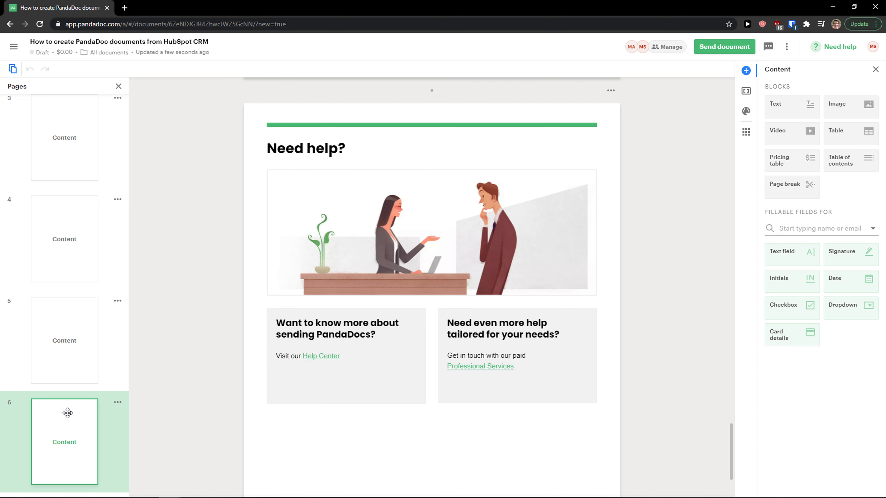
pyautogui.scroll(-3, 283, 322)
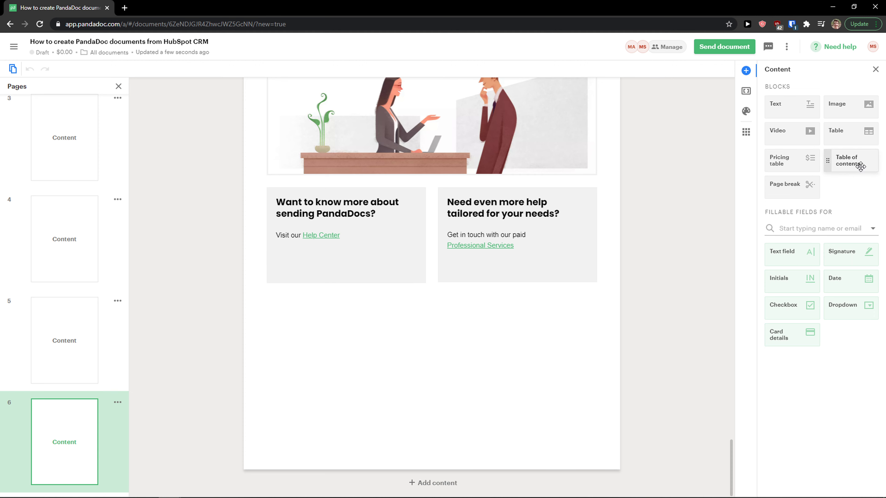
pyautogui.click(745, 93)
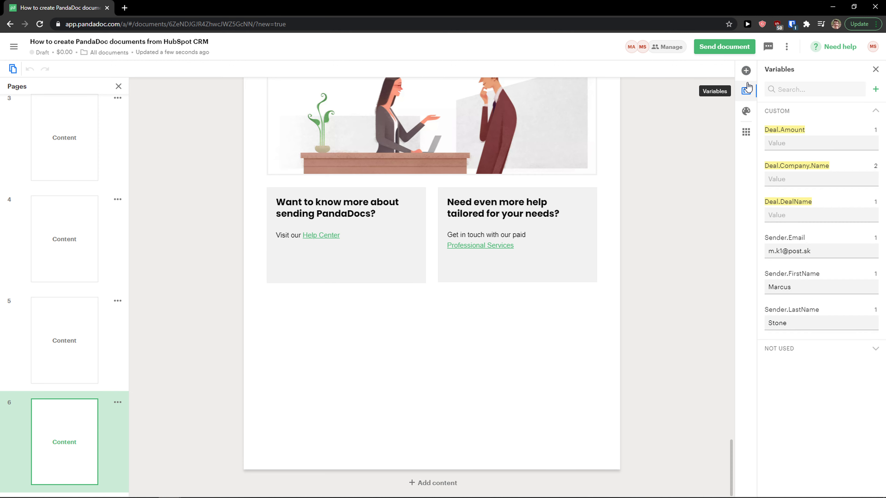
pyautogui.click(746, 111)
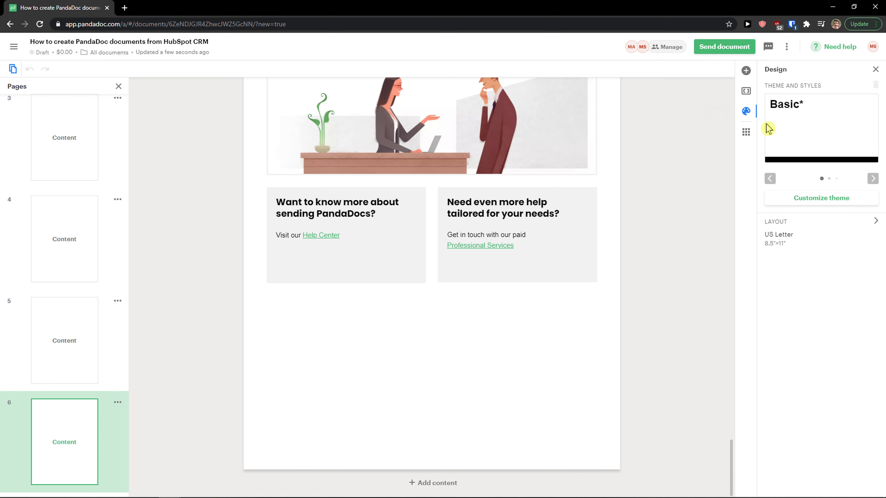
pyautogui.click(746, 70)
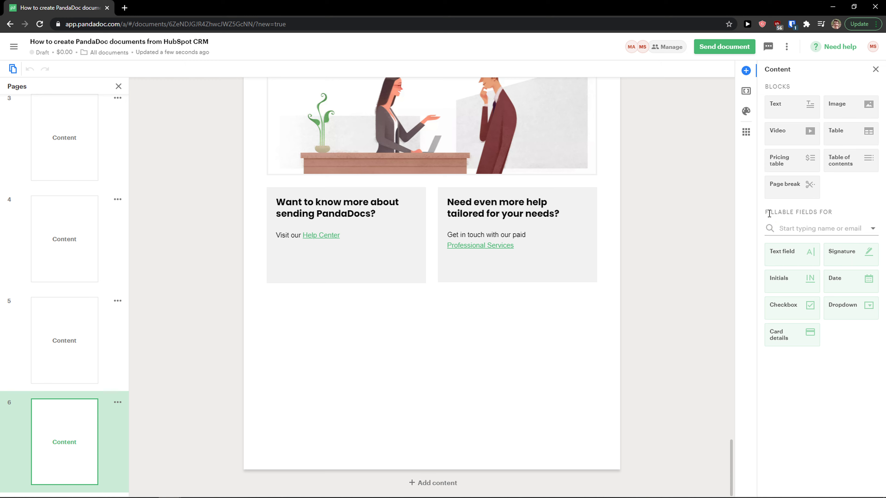
# Step: Assign the fillable fields to the client recipient and enlarge the page display
pyautogui.click(872, 230)
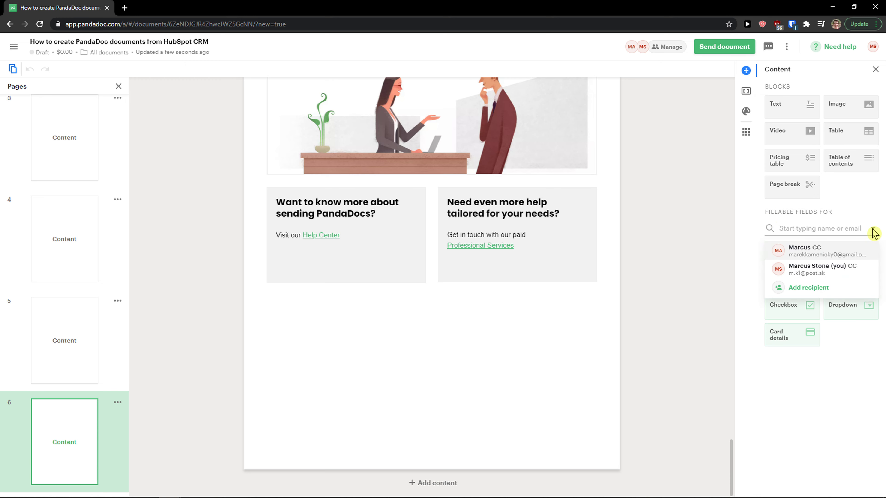
pyautogui.click(840, 251)
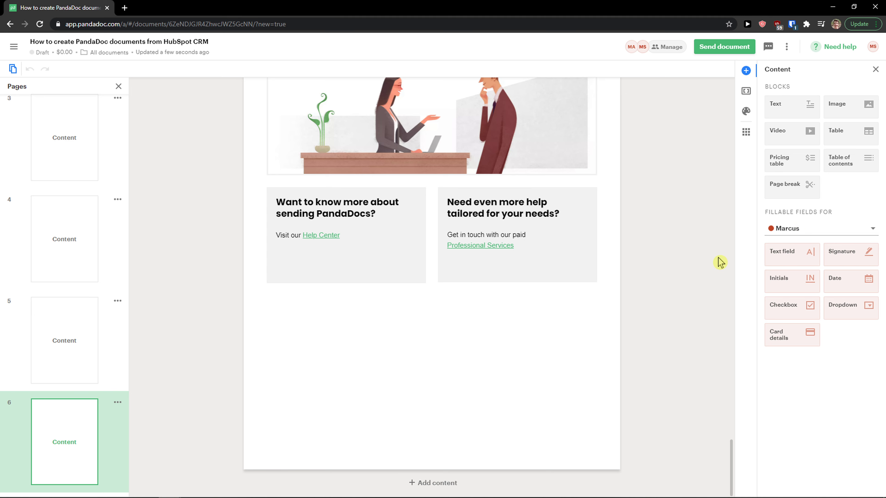
pyautogui.hotkey('ctrl', '+')
pyautogui.hotkey('ctrl', '+')
pyautogui.click(816, 278)
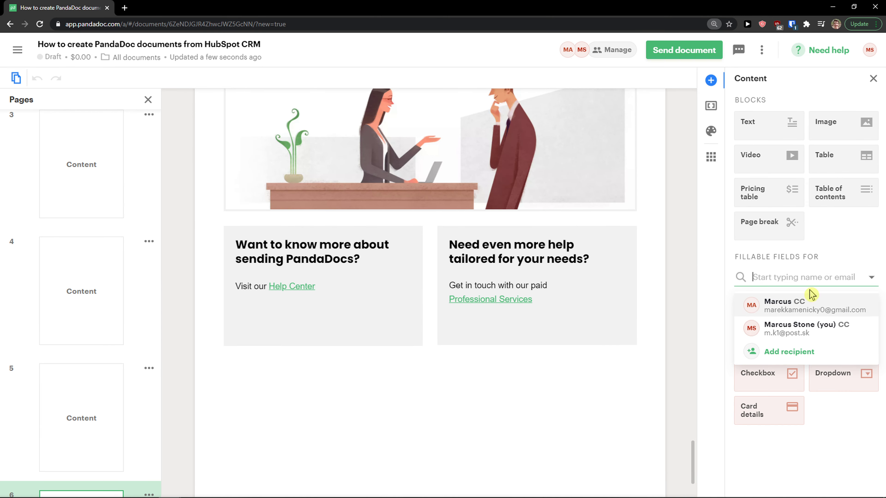
pyautogui.click(816, 312)
# Step: Add an empty text block below the two help boxes on page 6 and set its bottom margin to 150
pyautogui.scroll(-3, 587, 326)
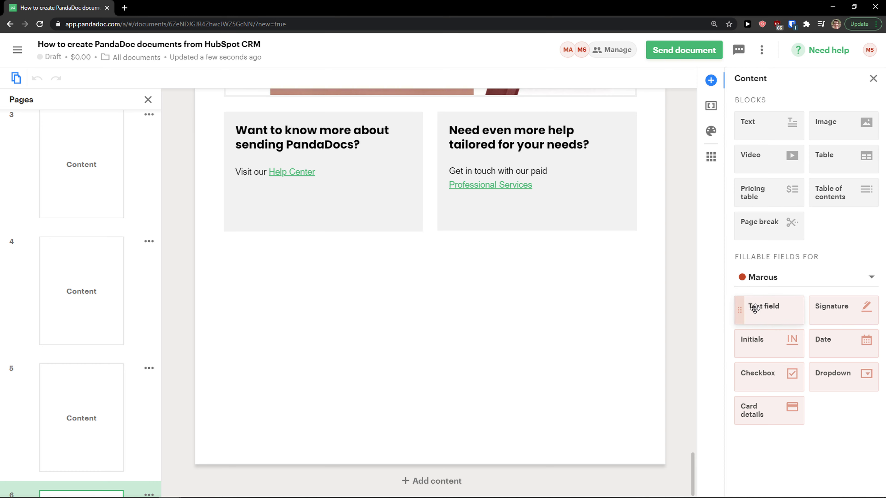
pyautogui.moveTo(746, 123); pyautogui.dragTo(288, 281)
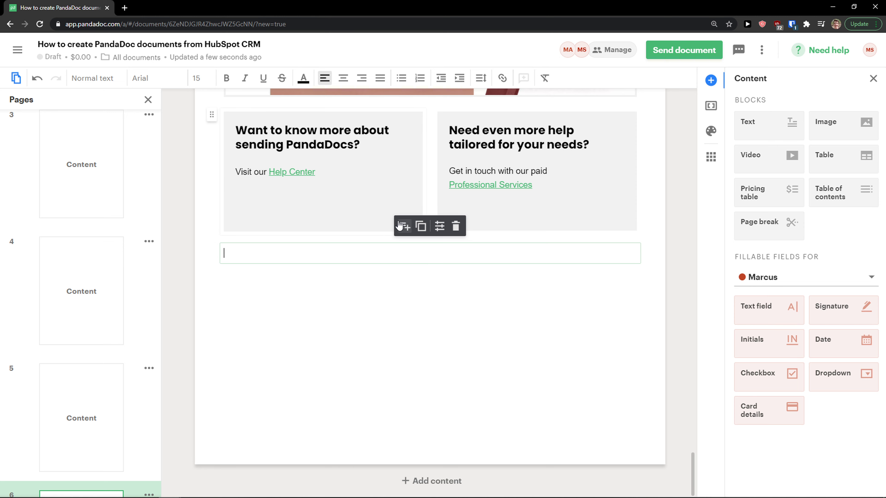
pyautogui.click(438, 226)
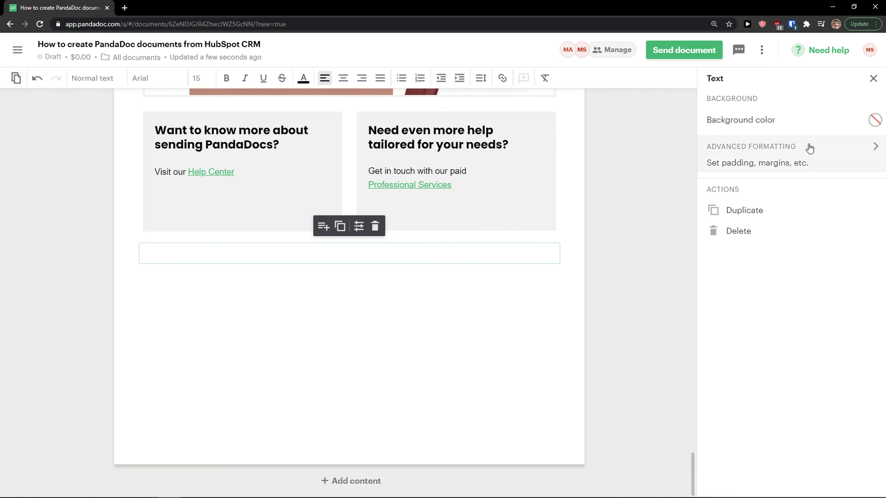
pyautogui.click(804, 154)
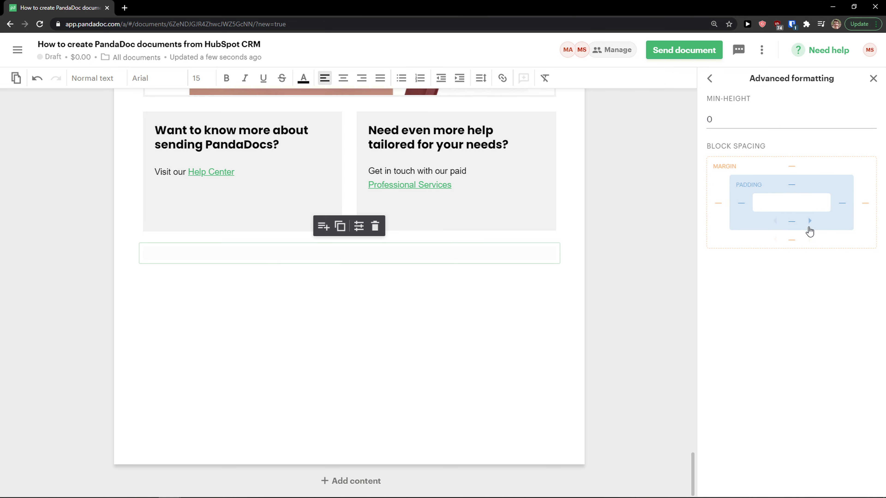
pyautogui.click(809, 239)
pyautogui.moveTo(809, 239); pyautogui.dragTo(809, 239)
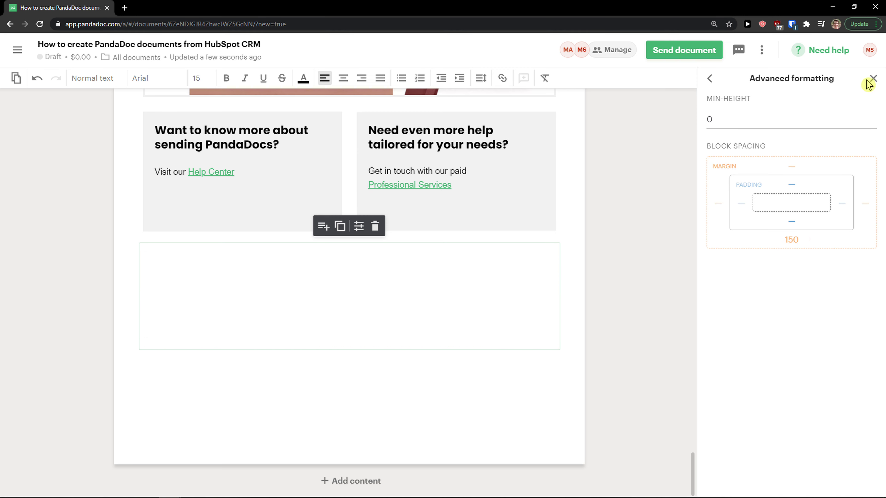
pyautogui.click(873, 78)
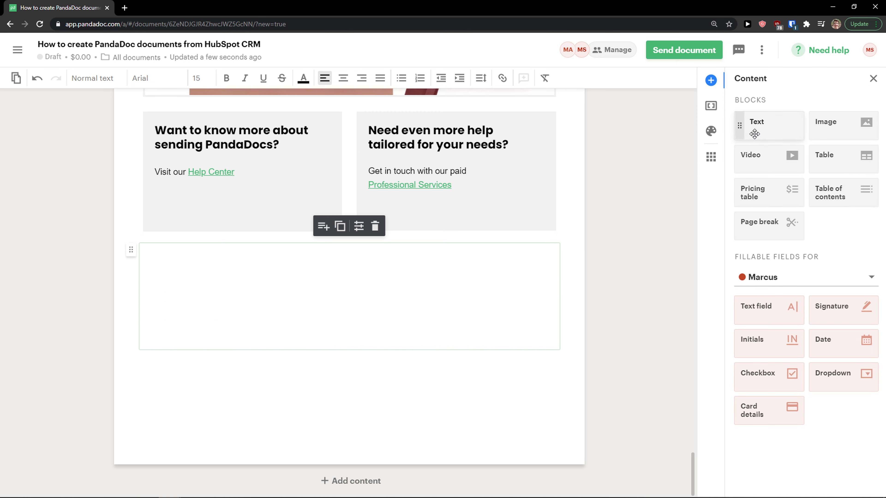
# Step: Add a text block reading "DATE:" below the empty block and place a fillable text field for the client beside that label
pyautogui.moveTo(753, 130); pyautogui.dragTo(233, 369)
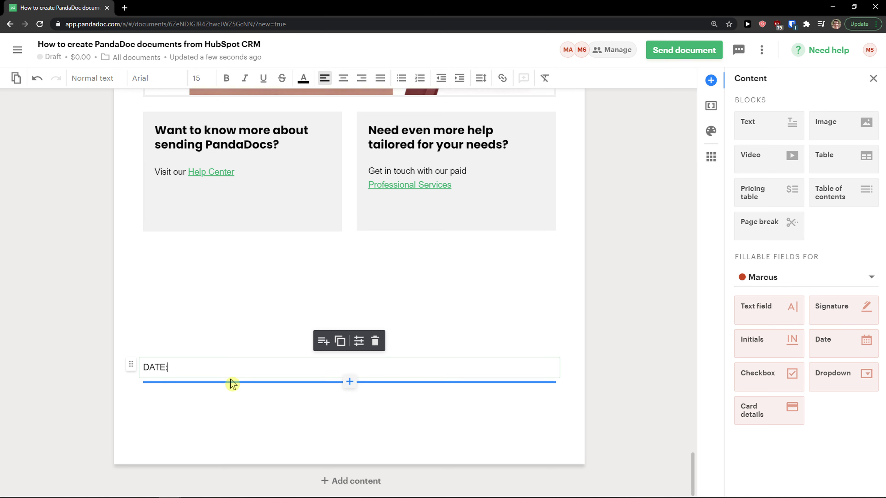
pyautogui.click(197, 385)
pyautogui.moveTo(767, 309); pyautogui.dragTo(194, 370)
pyautogui.click(186, 410)
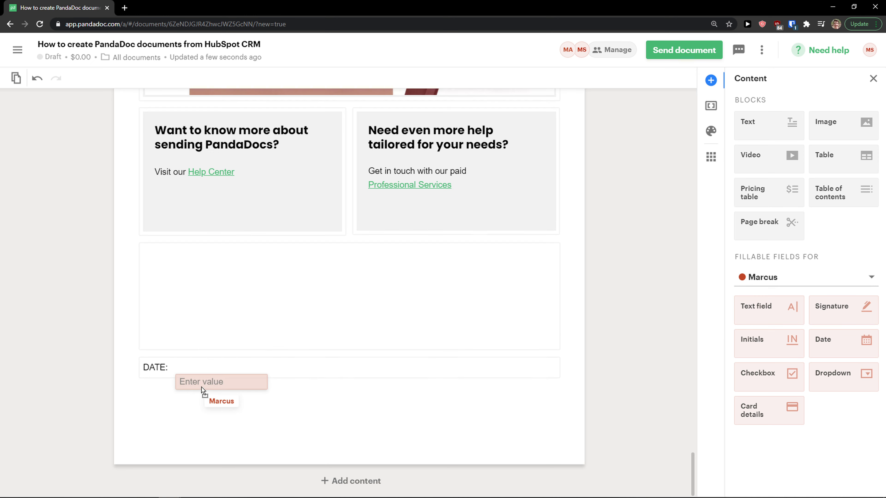
pyautogui.click(197, 368)
pyautogui.click(184, 407)
pyautogui.click(182, 370)
pyautogui.click(174, 396)
pyautogui.click(156, 368)
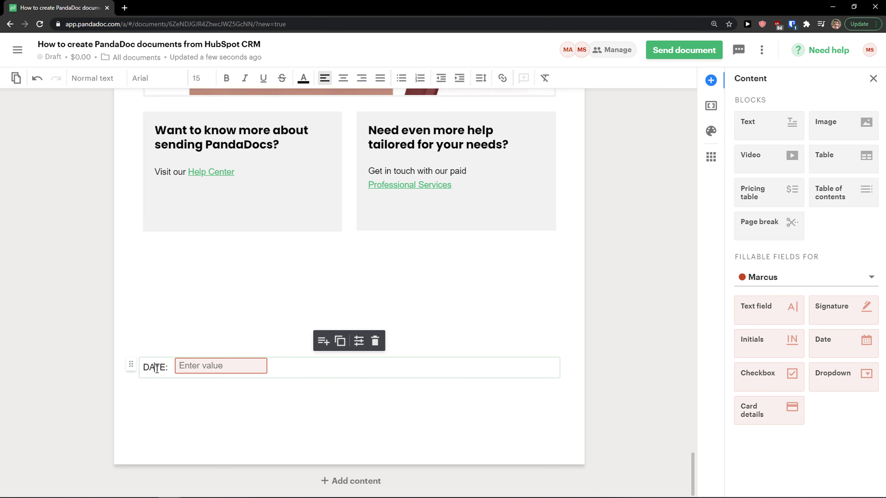
# Step: Place a signature field for the client directly below the "DATE:" line on the last page
pyautogui.moveTo(838, 312)
pyautogui.mouseDown()
pyautogui.moveTo(409, 444)
pyautogui.moveTo(162, 415)
pyautogui.moveTo(357, 411)
pyautogui.moveTo(156, 414)
pyautogui.moveTo(164, 388)
pyautogui.mouseUp()
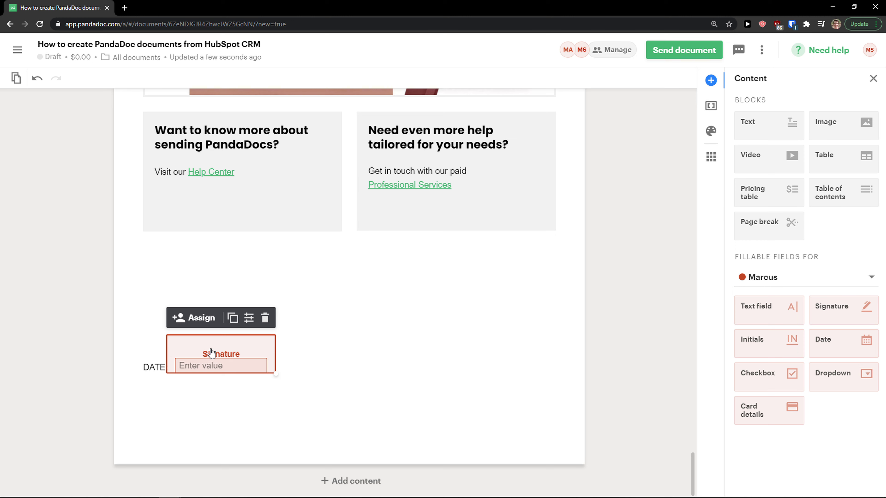
pyautogui.moveTo(212, 356)
pyautogui.mouseDown()
pyautogui.moveTo(190, 435)
pyautogui.moveTo(228, 428)
pyautogui.moveTo(211, 401)
pyautogui.mouseUp()
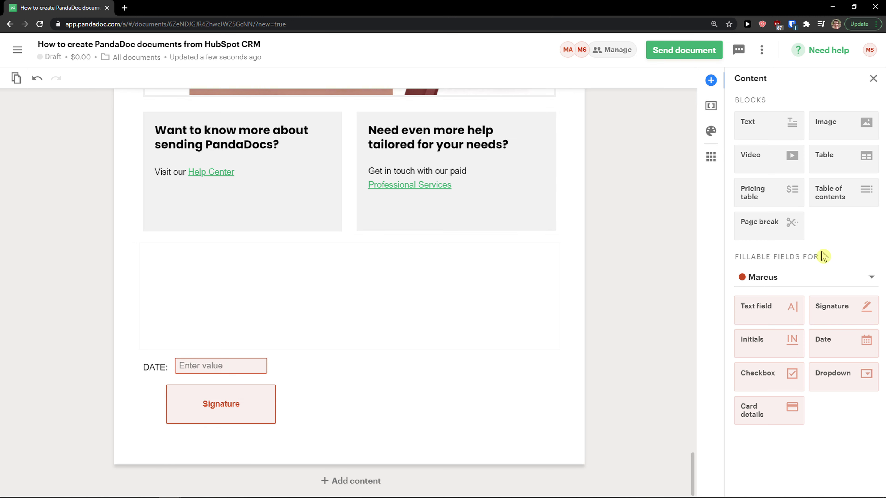
pyautogui.click(773, 285)
pyautogui.click(795, 327)
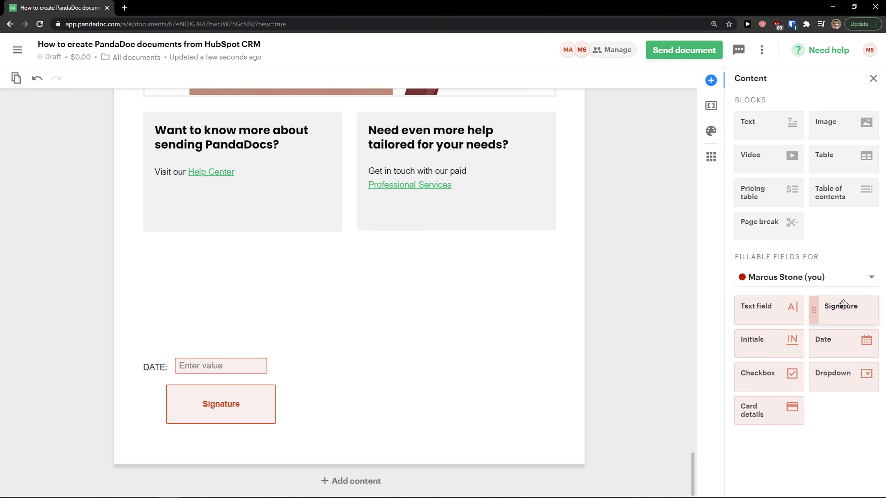
pyautogui.click(837, 283)
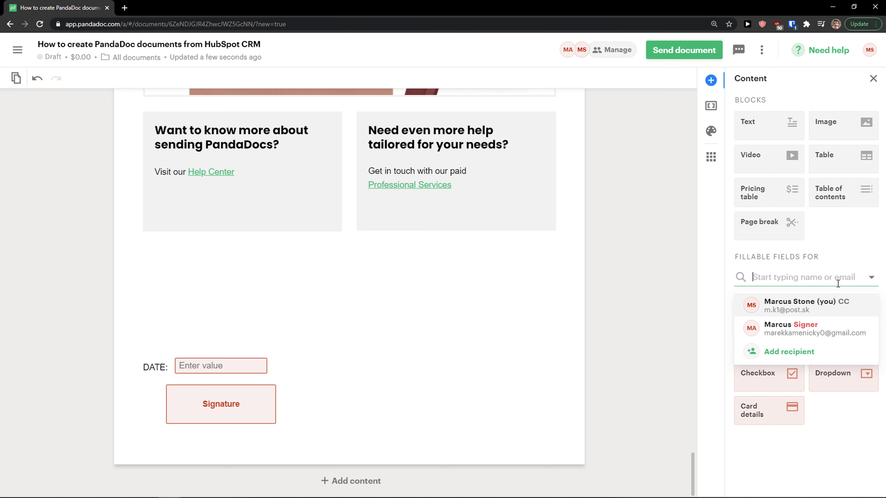
pyautogui.click(781, 307)
pyautogui.moveTo(827, 279); pyautogui.dragTo(804, 280)
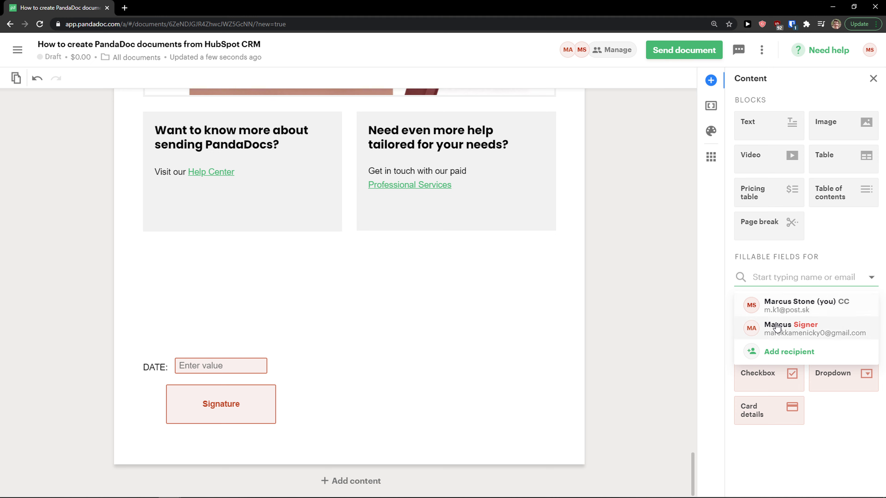
pyautogui.click(776, 328)
# Step: Place a second signature field level with the first on the opposite side of the page and assign it to the document sender
pyautogui.moveTo(830, 307)
pyautogui.mouseDown()
pyautogui.moveTo(510, 407)
pyautogui.moveTo(425, 385)
pyautogui.mouseUp()
pyautogui.moveTo(474, 356); pyautogui.dragTo(458, 407)
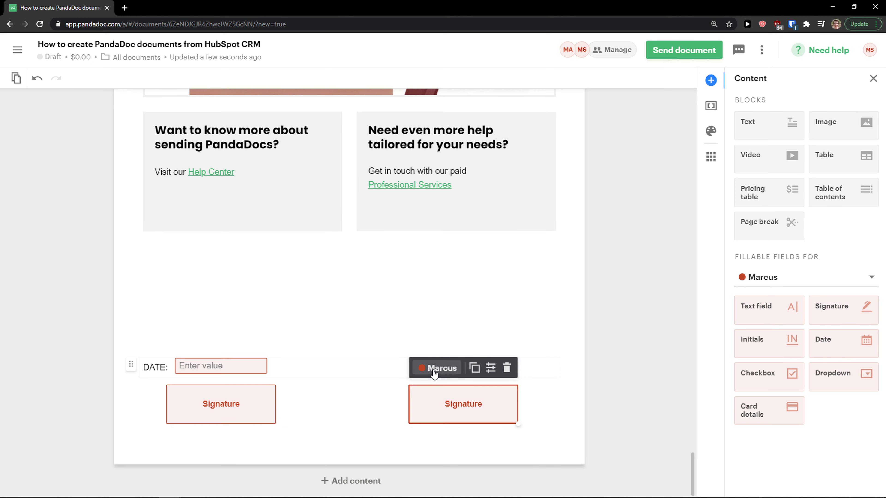
pyautogui.click(433, 372)
pyautogui.click(456, 424)
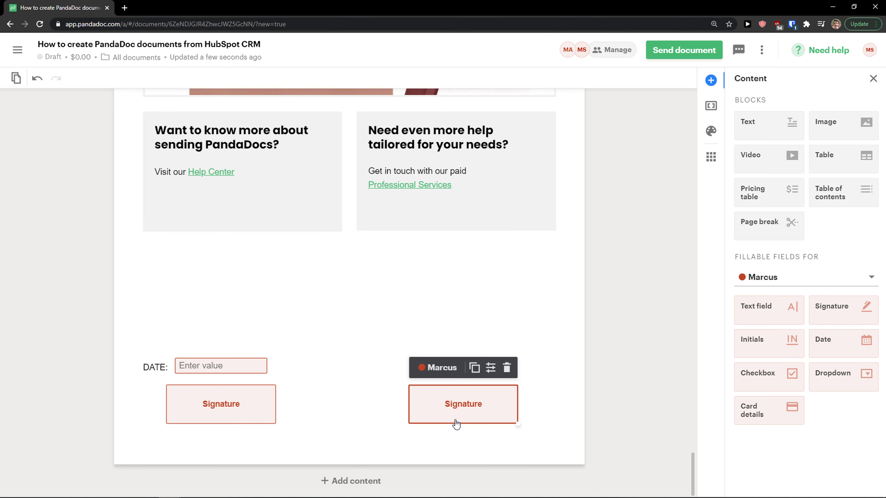
pyautogui.click(440, 367)
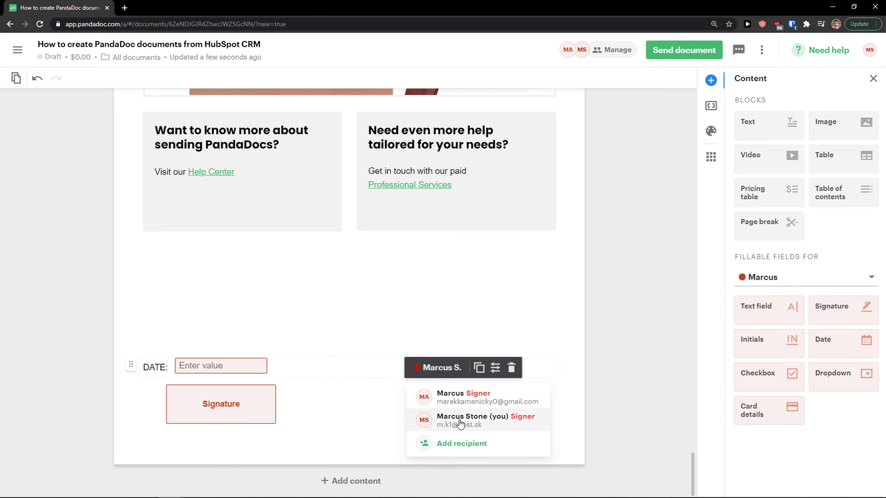
pyautogui.click(362, 403)
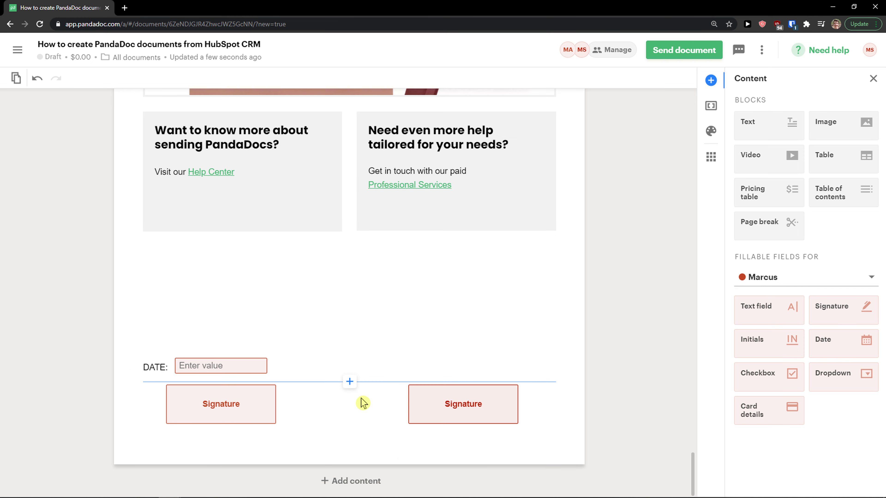
pyautogui.click(786, 278)
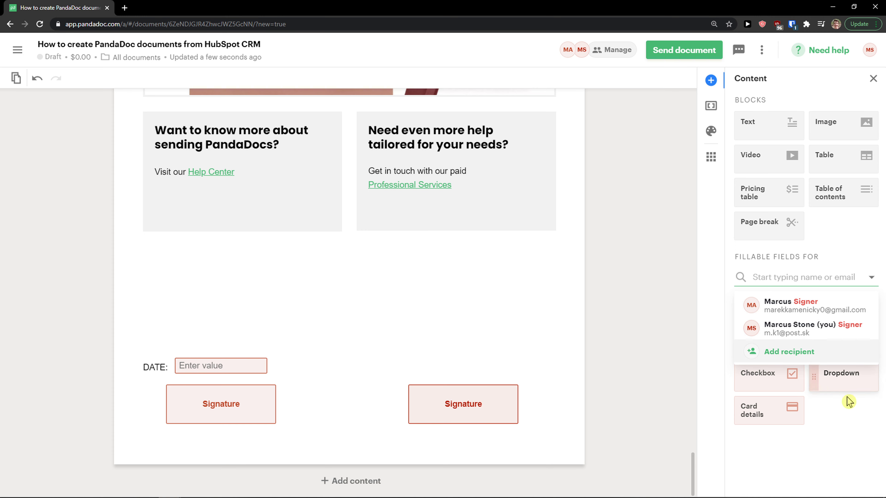
pyautogui.click(575, 414)
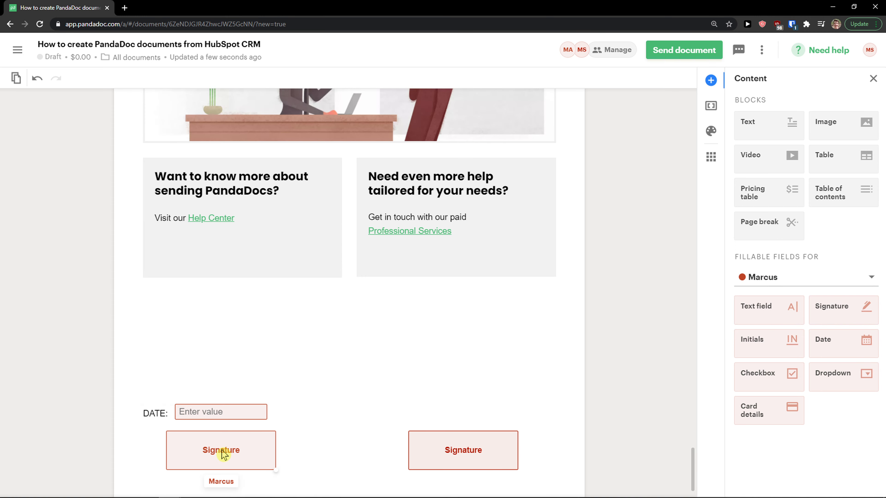
pyautogui.scroll(-2, 227, 423)
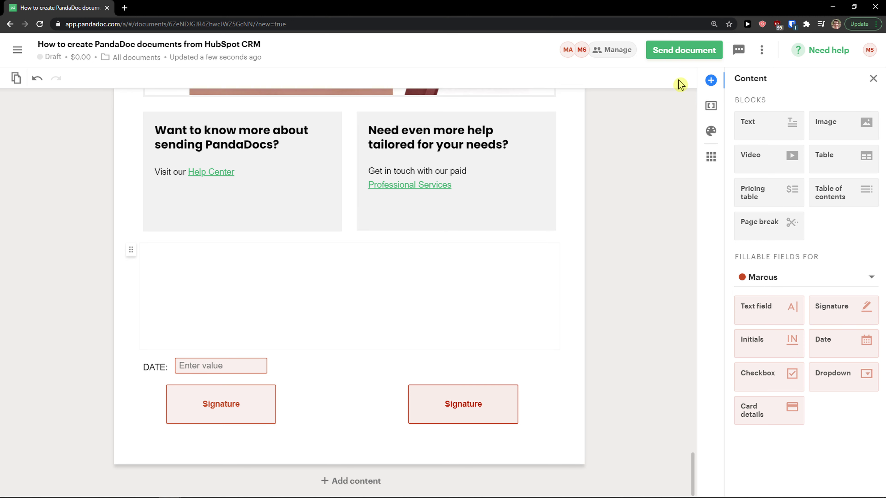
# Step: Share the document via link without replacing the unfilled variables, and generate the individual recipient links
pyautogui.click(698, 51)
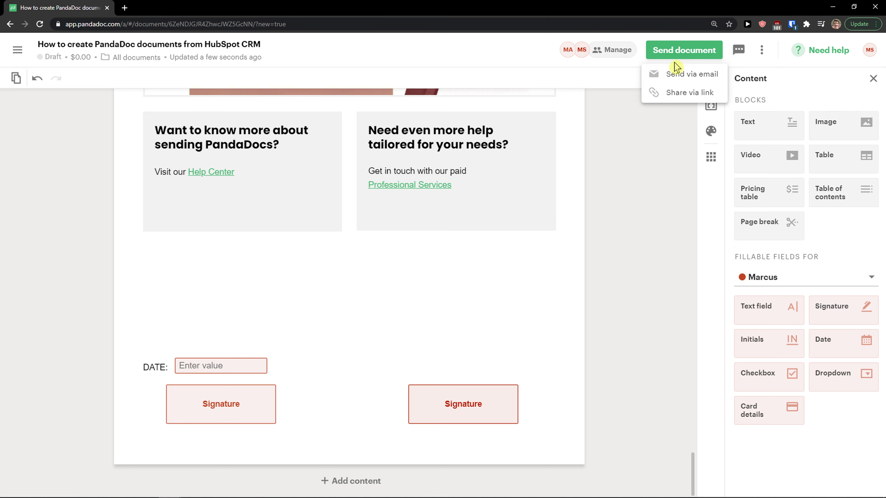
pyautogui.click(675, 97)
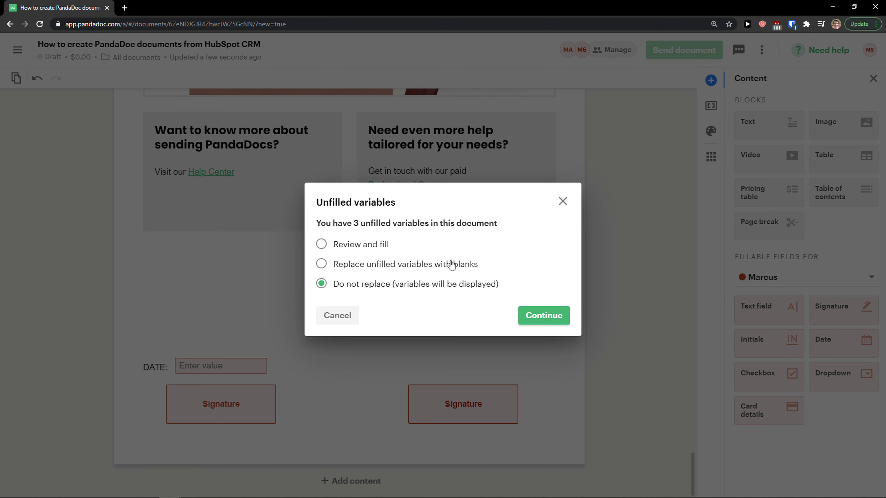
pyautogui.click(539, 316)
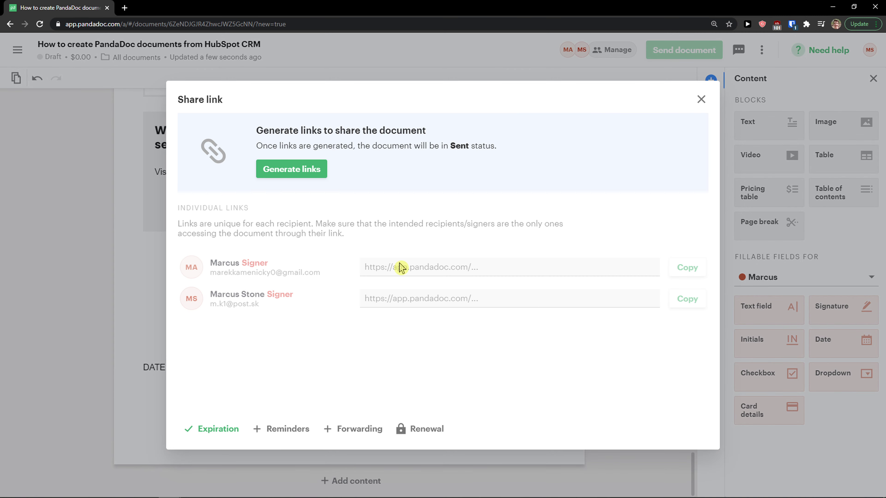
pyautogui.click(304, 174)
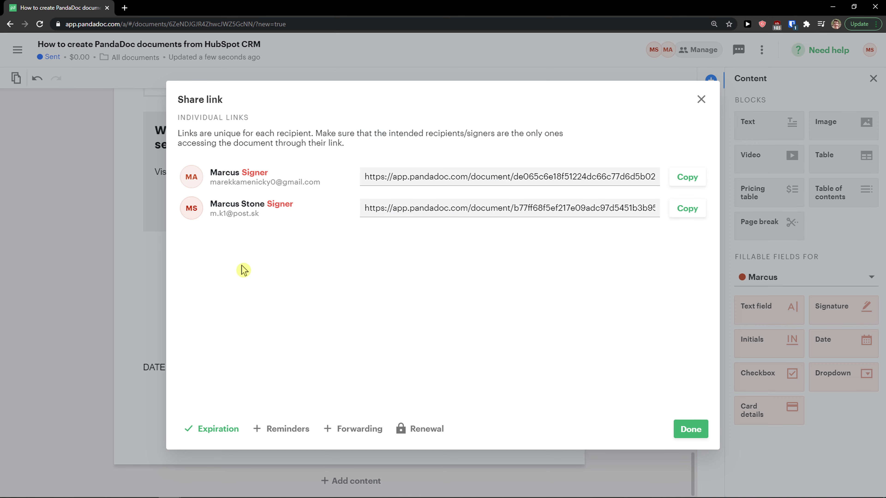
# Step: Copy the sender's individual document link and open it in a new incognito window
pyautogui.tripleClick(467, 215)
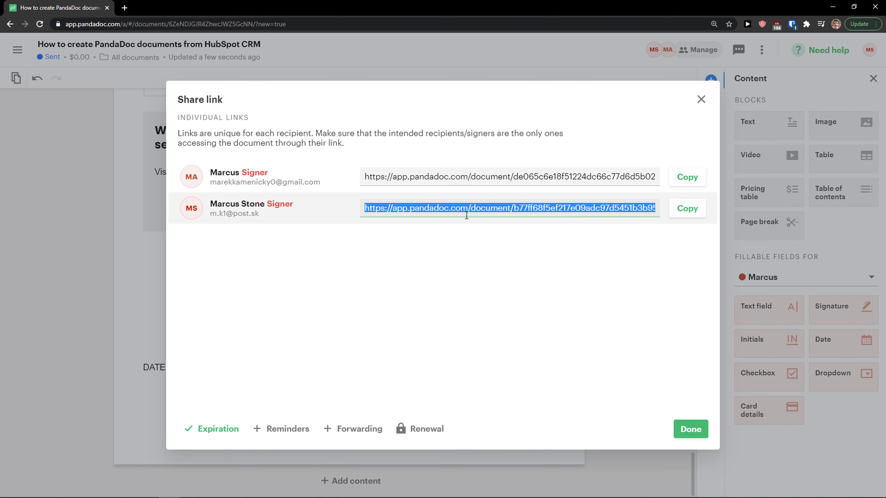
pyautogui.hotkey('ctrl', 'c')
pyautogui.hotkey('ctrl', 'shift', 'n')
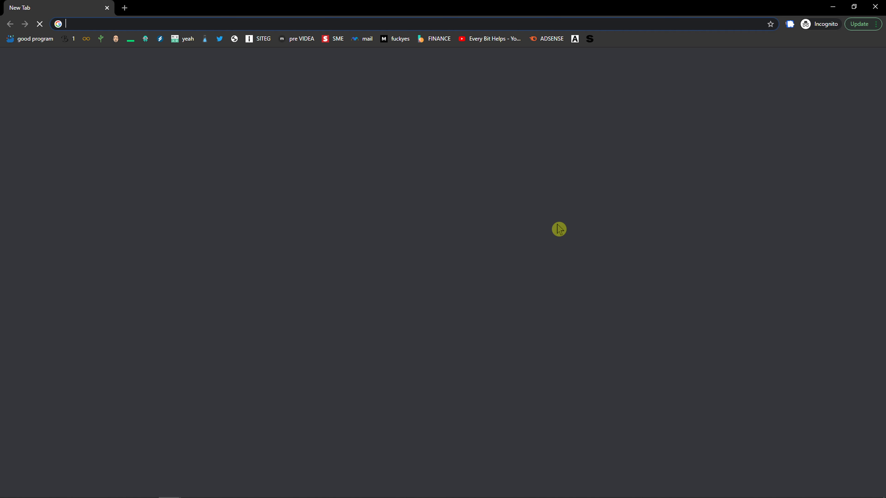
pyautogui.hotkey('ctrl', 'v')
pyautogui.press('Return')
# Step: Copy the client's individual link from the sharing dialog and return to the incognito window
pyautogui.hotkey('alt', 'Tab')
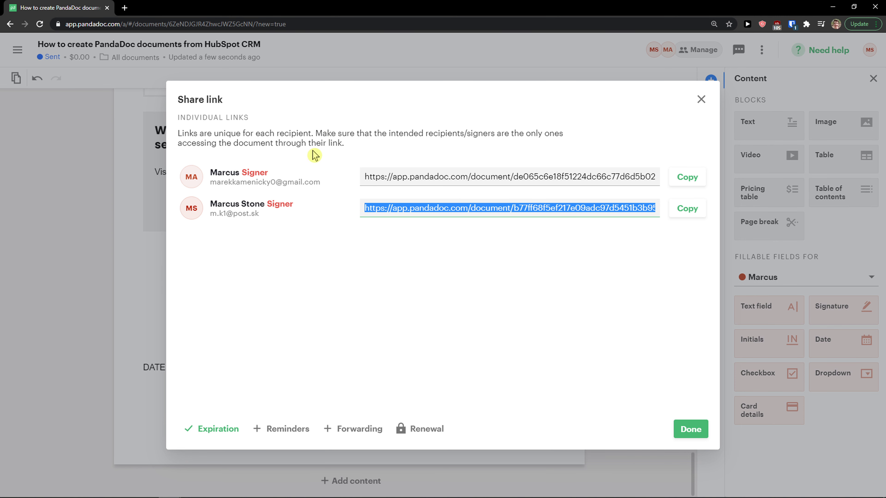
pyautogui.tripleClick(375, 171)
pyautogui.hotkey('ctrl', 'c')
pyautogui.hotkey('alt', 'Tab')
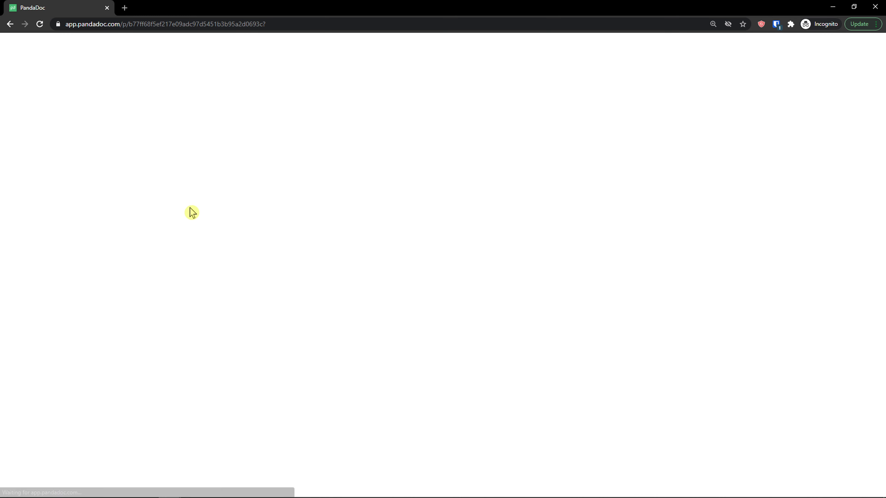
pyautogui.hotkey('alt', 'Tab')
pyautogui.hotkey('alt', 'Tab')
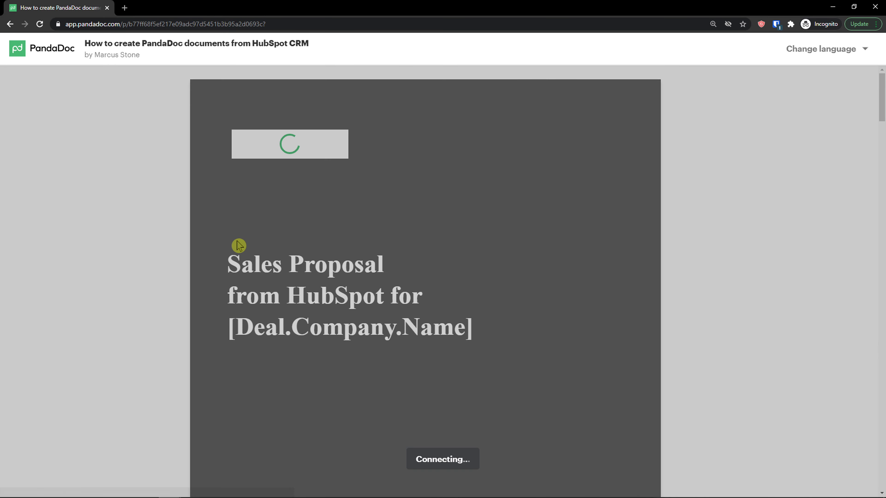
# Step: Sign the sender's required signature field on the last page with the suggested typed signature
pyautogui.click(125, 121)
pyautogui.scroll(-8, 192, 230)
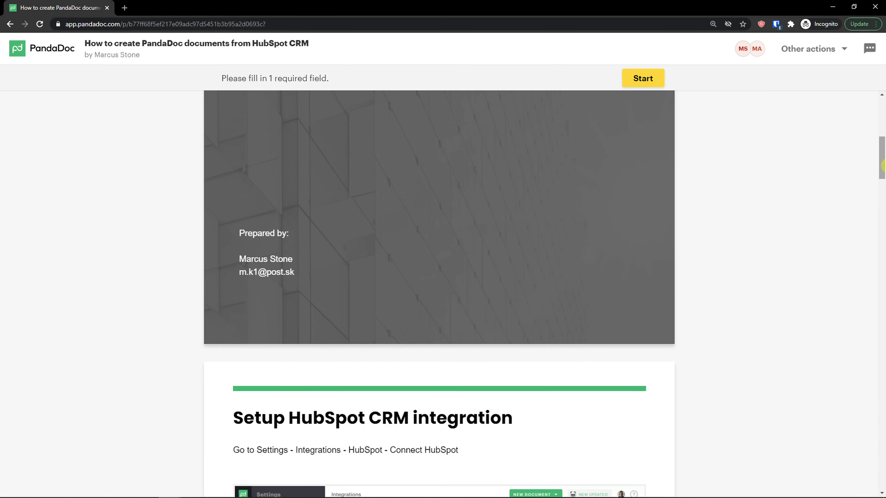
pyautogui.moveTo(881, 169); pyautogui.dragTo(883, 455)
pyautogui.scroll(-6, 798, 401)
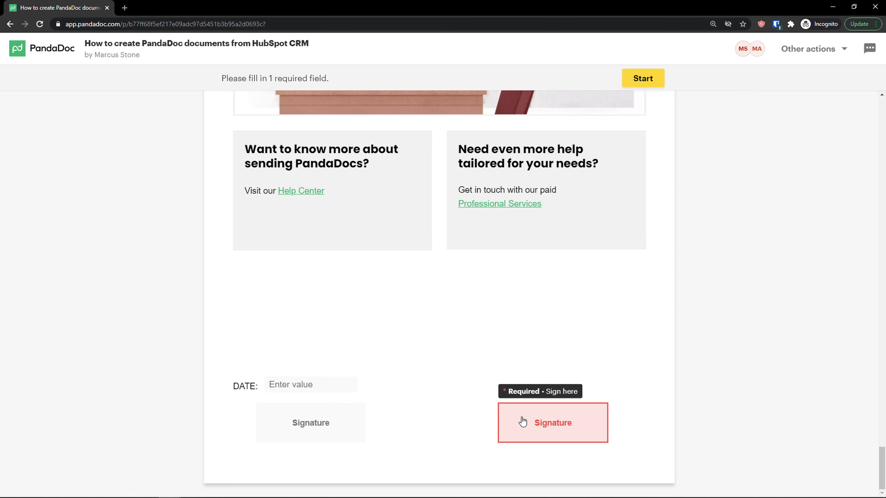
pyautogui.click(282, 423)
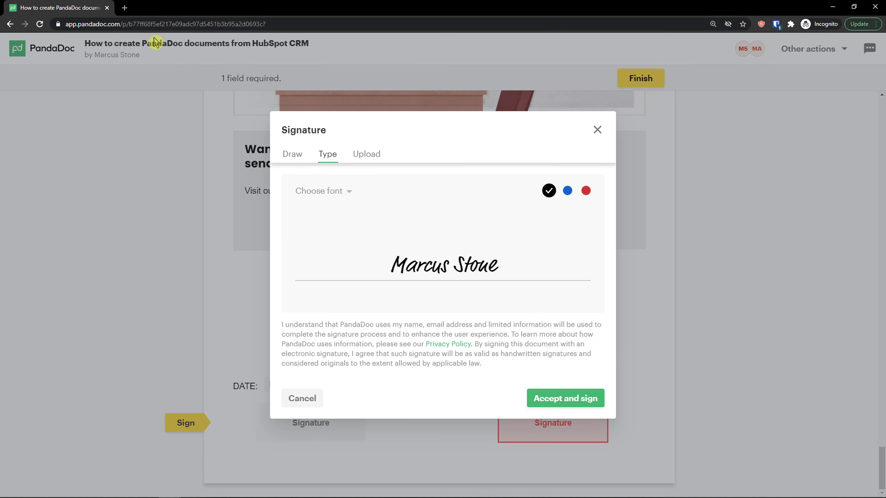
pyautogui.click(556, 399)
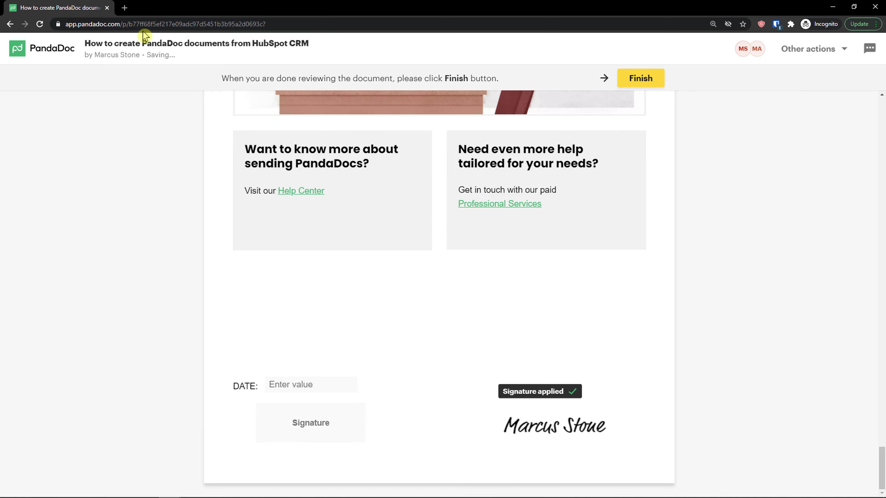
# Step: Open the copied client link in a new tab of the incognito window
pyautogui.click(125, 8)
pyautogui.hotkey('ctrl', 'v')
pyautogui.press('Return')
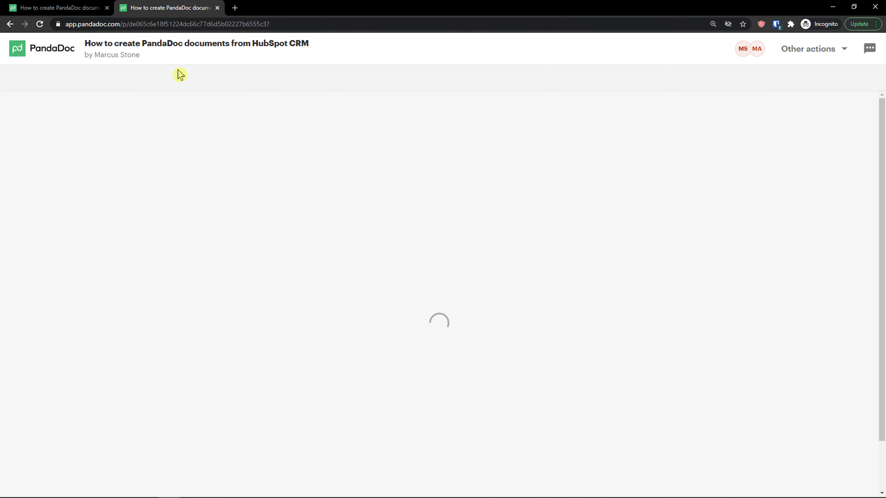
# Step: Fill in the required date field on the client's last page with 22.02.2021
pyautogui.scroll(-15, 137, 202)
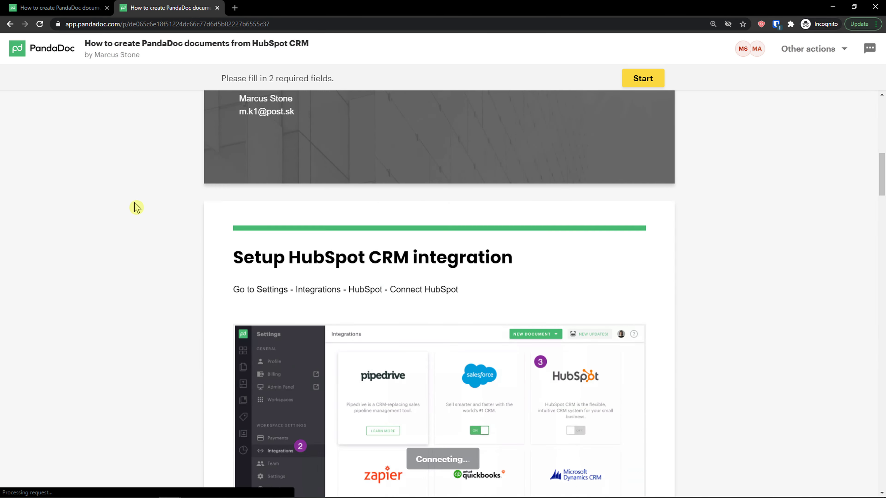
pyautogui.moveTo(883, 155); pyautogui.dragTo(878, 481)
pyautogui.click(294, 384)
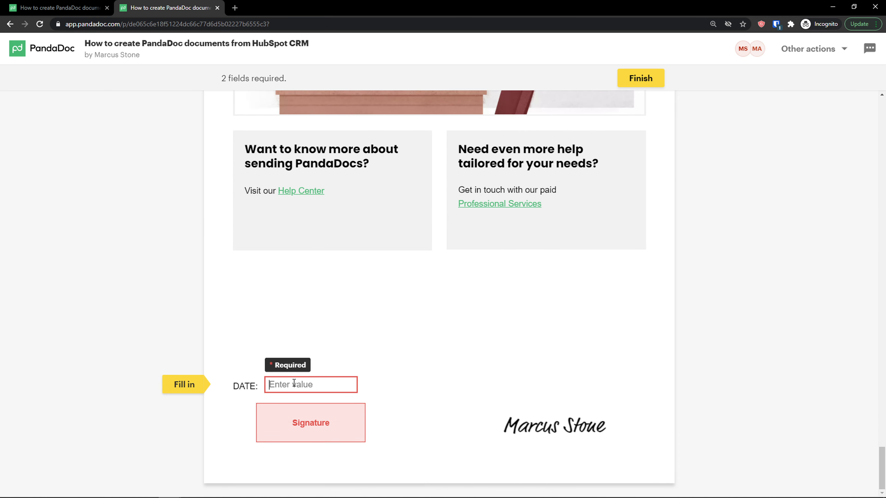
pyautogui.write('22.02.2020')
pyautogui.press('BackSpace')
pyautogui.write('1')
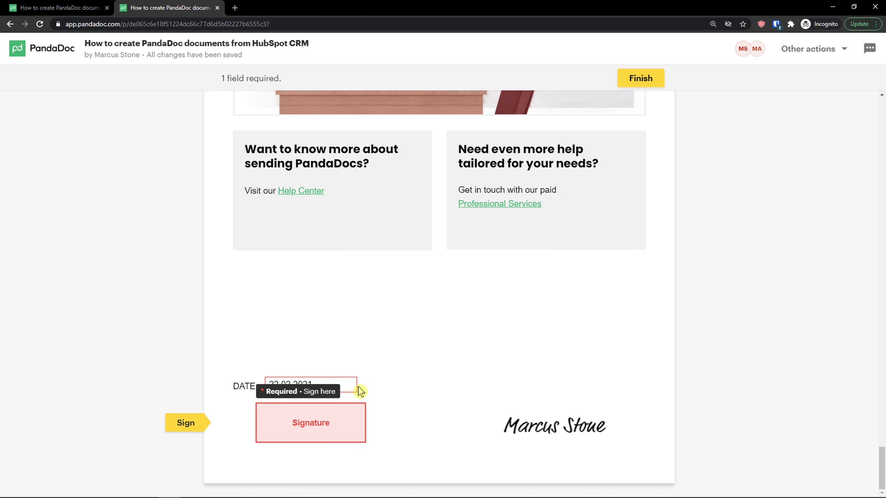
pyautogui.click(295, 427)
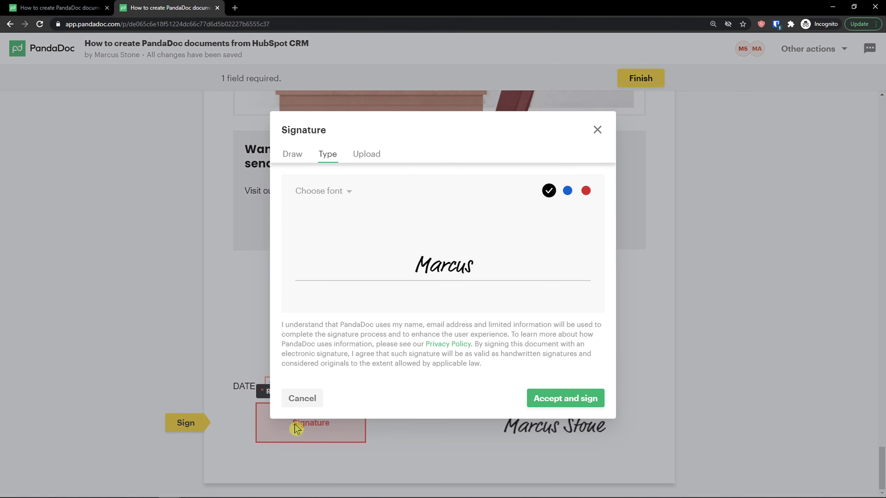
pyautogui.click(293, 155)
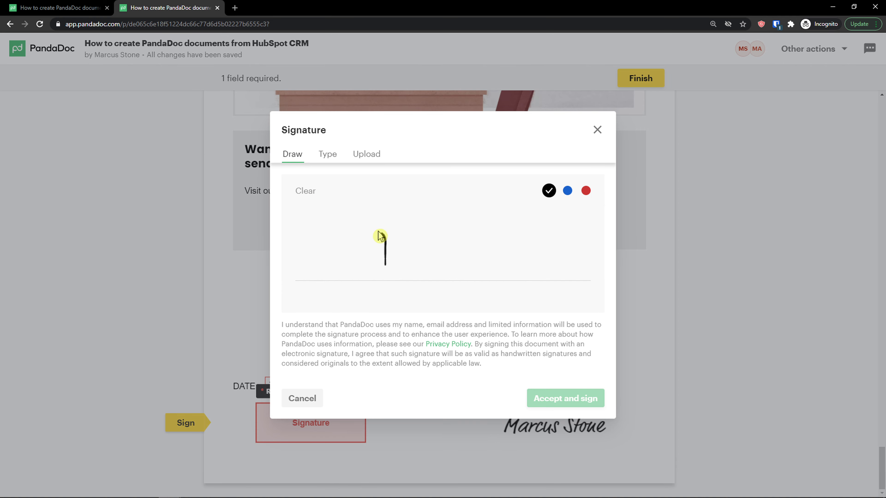
pyautogui.moveTo(377, 230); pyautogui.dragTo(492, 251)
pyautogui.moveTo(452, 241); pyautogui.dragTo(483, 227)
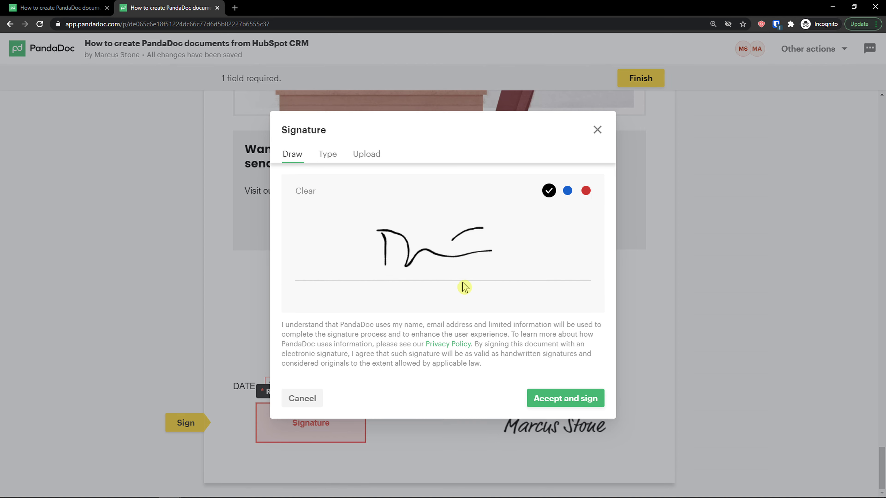
pyautogui.click(307, 401)
# Step: Sign the client's signature field below the date with a hand-drawn black signature and accept it
pyautogui.click(302, 421)
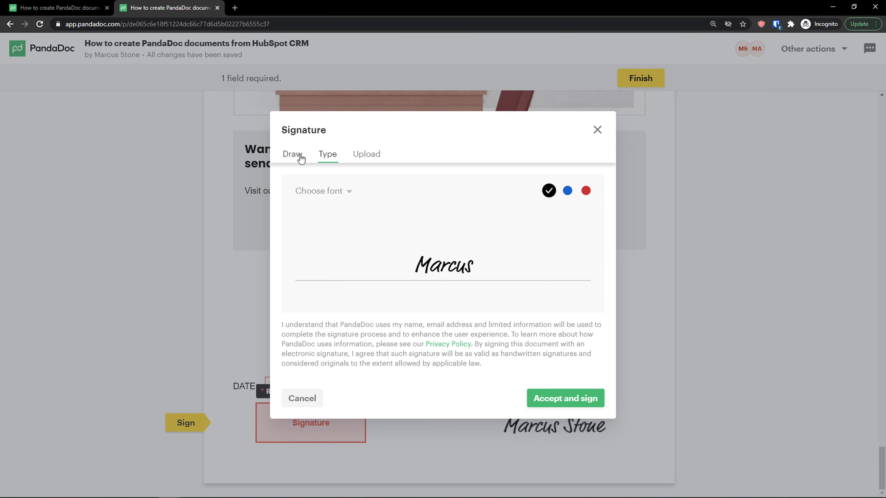
pyautogui.click(299, 157)
pyautogui.moveTo(426, 237); pyautogui.dragTo(469, 237)
pyautogui.click(466, 223)
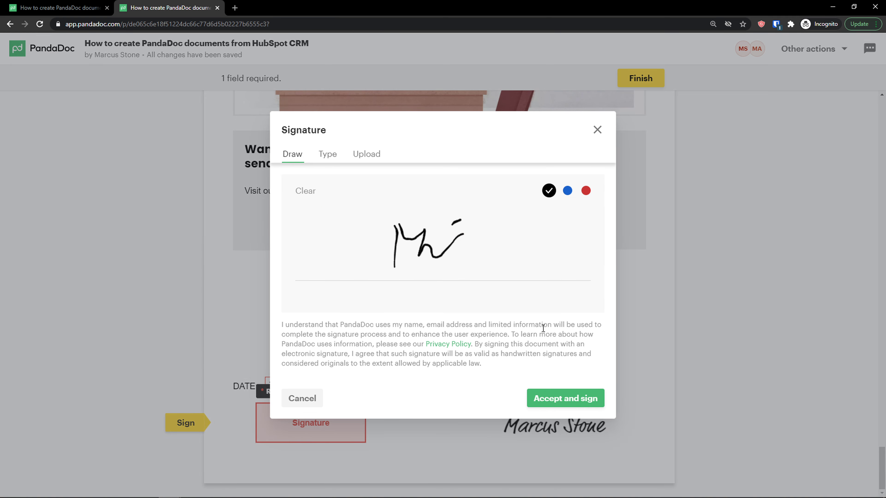
pyautogui.click(558, 401)
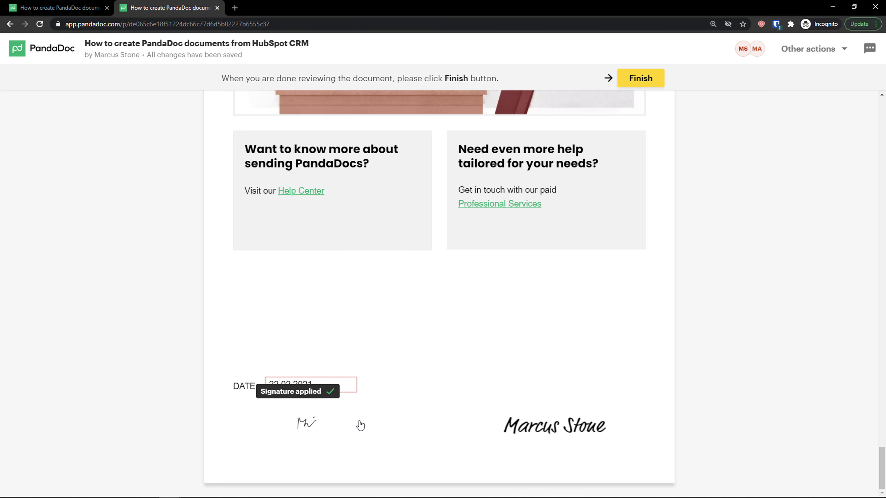
# Step: Clear the hand-drawn signature from the client's signature field on the last page
pyautogui.click(303, 434)
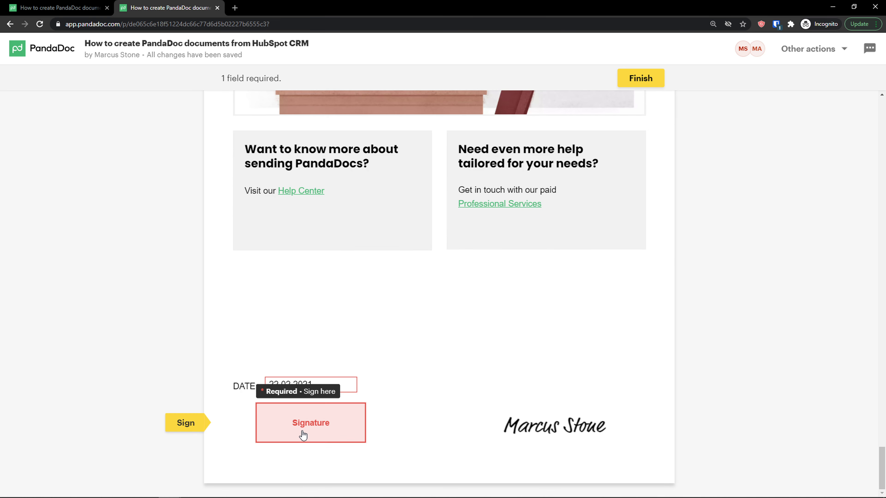
pyautogui.scroll(5, 397, 397)
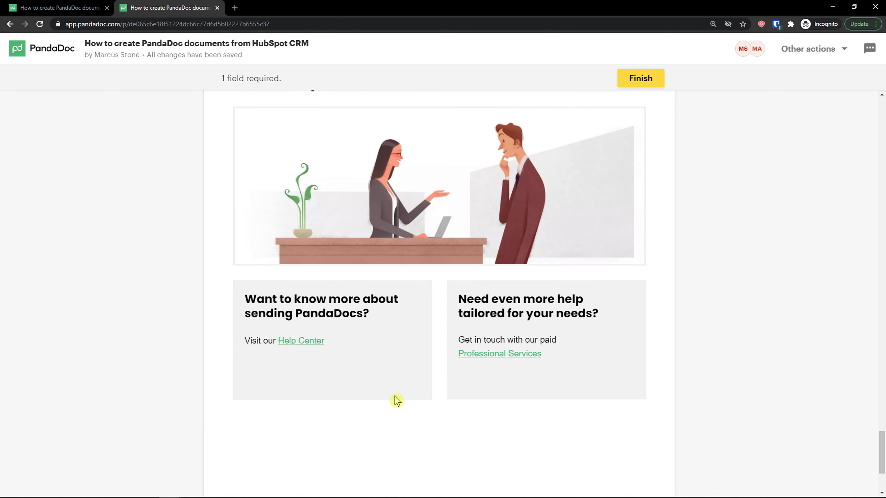
pyautogui.scroll(20, 374, 401)
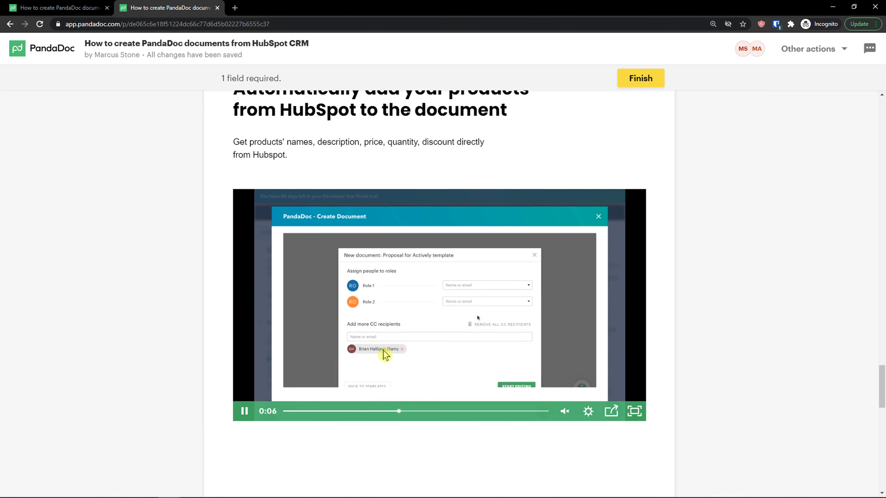
pyautogui.scroll(10, 406, 318)
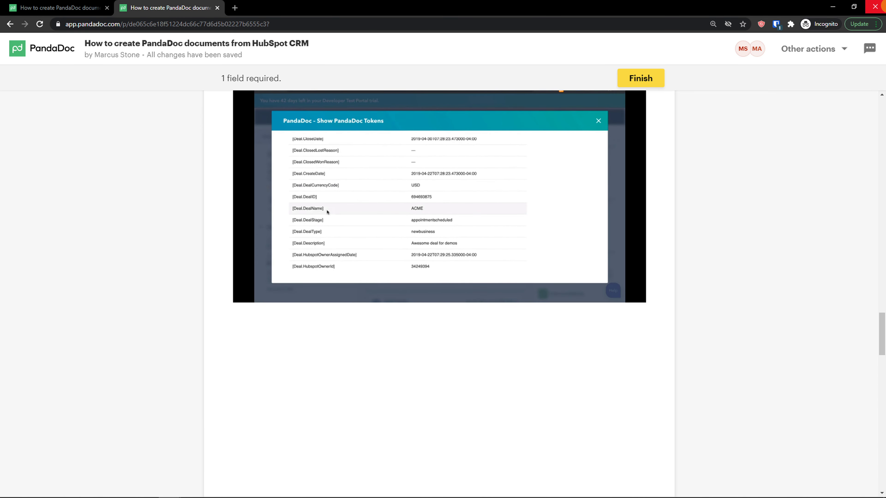
# Step: Close the incognito window and dismiss the document's share link dialog
pyautogui.click(876, 6)
pyautogui.click(487, 77)
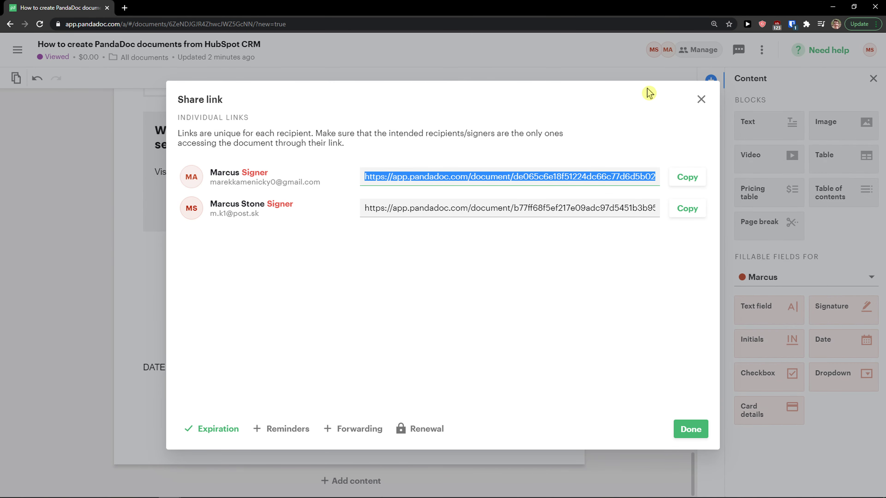
pyautogui.click(696, 99)
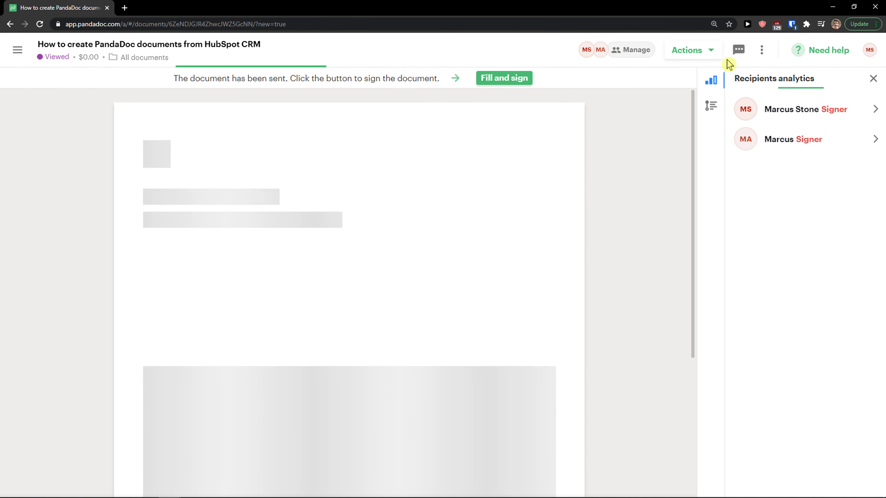
# Step: Examine the sent document's available actions, additional options and document value settings
pyautogui.click(686, 53)
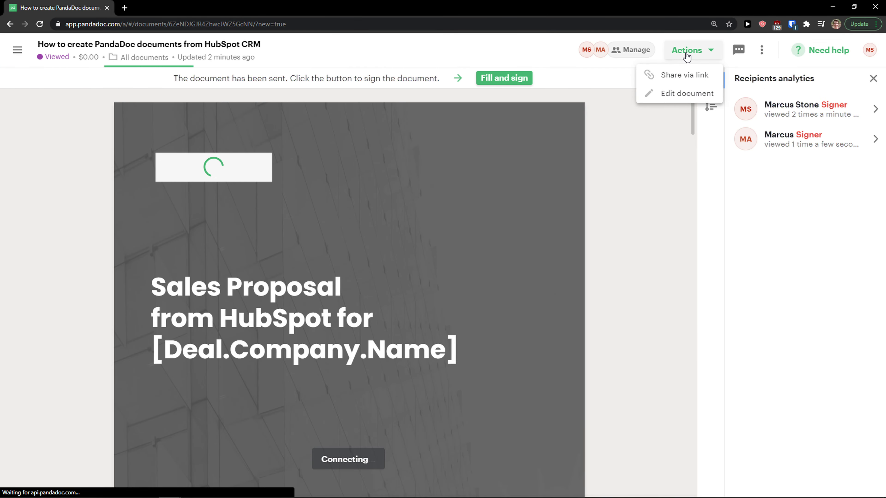
pyautogui.click(761, 52)
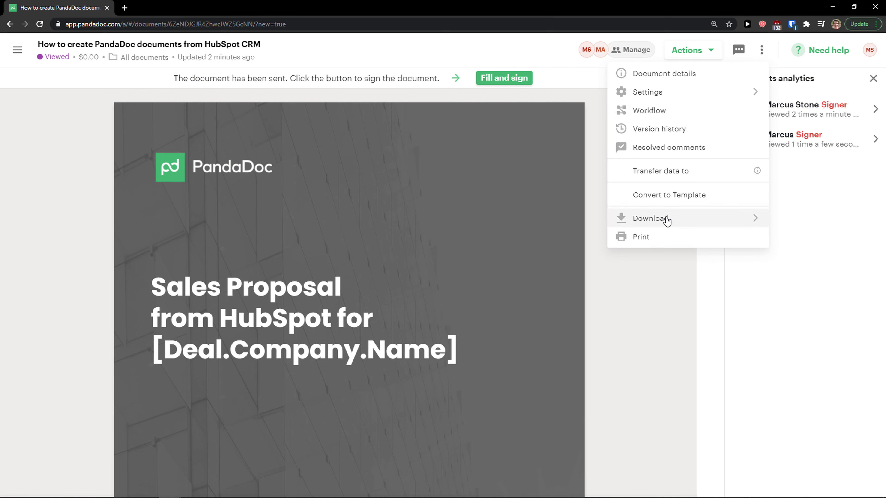
pyautogui.click(17, 52)
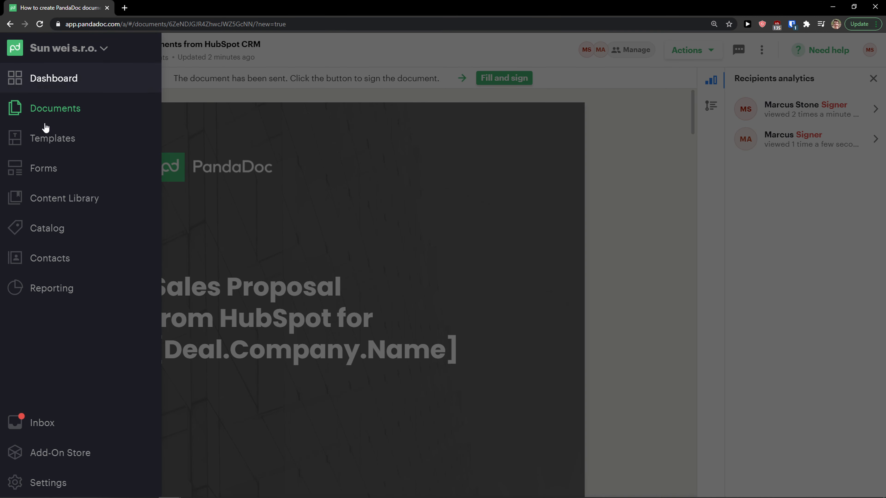
pyautogui.click(588, 172)
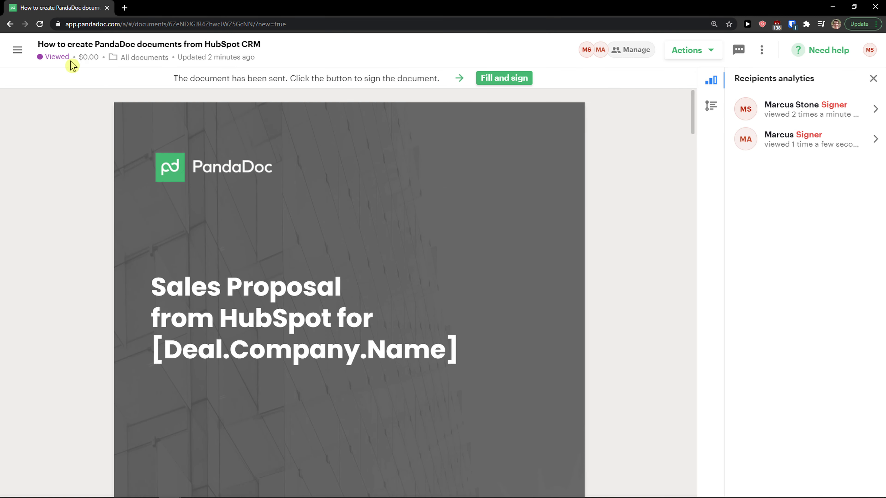
pyautogui.click(87, 59)
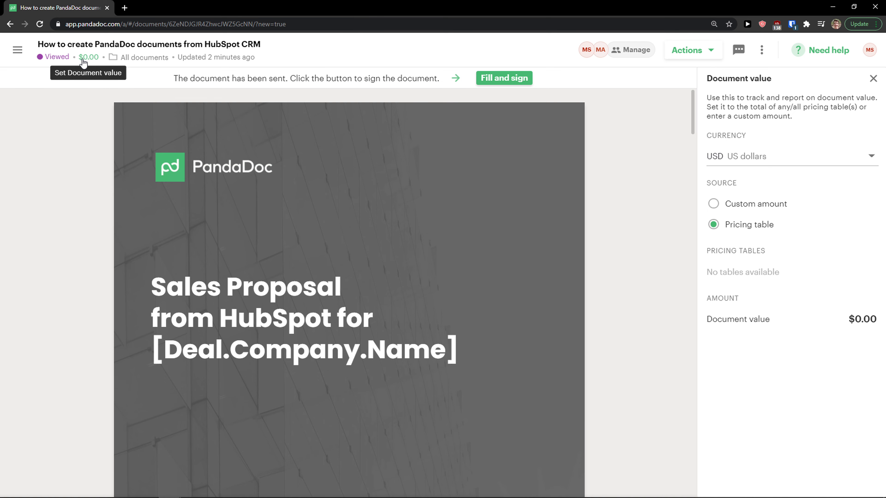
# Step: Create a new empty template from the templates list and return to the list
pyautogui.click(18, 50)
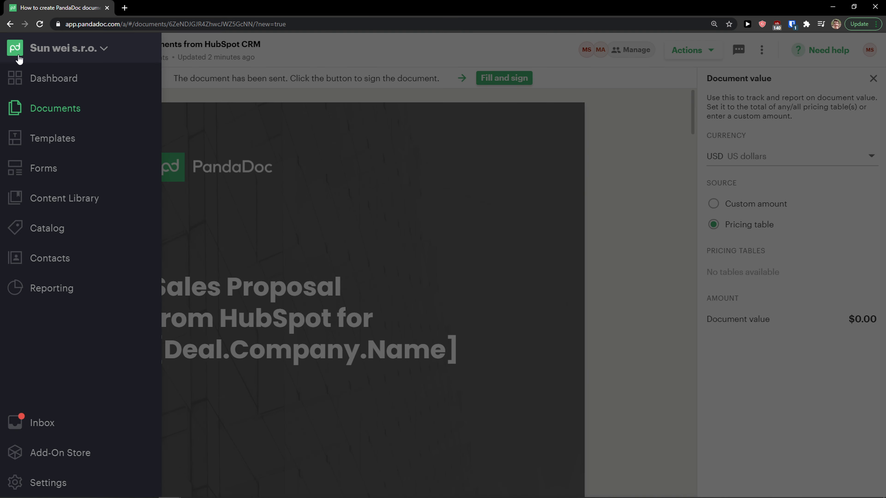
pyautogui.click(66, 139)
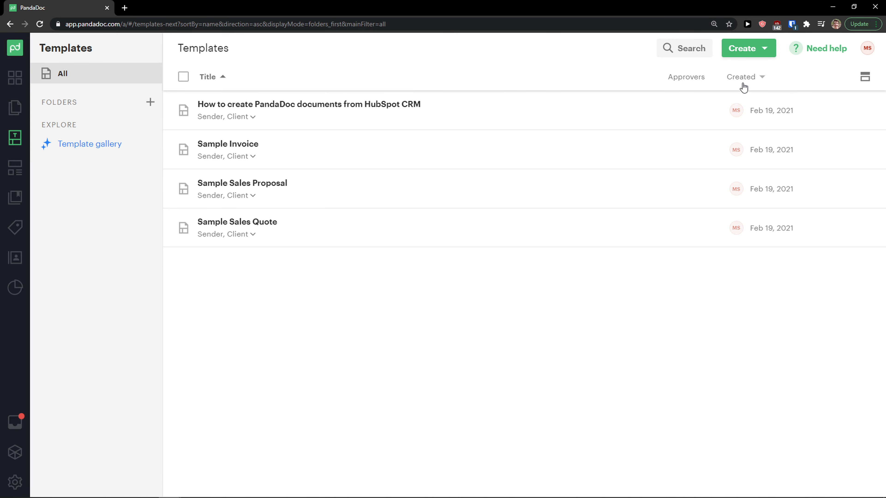
pyautogui.click(763, 51)
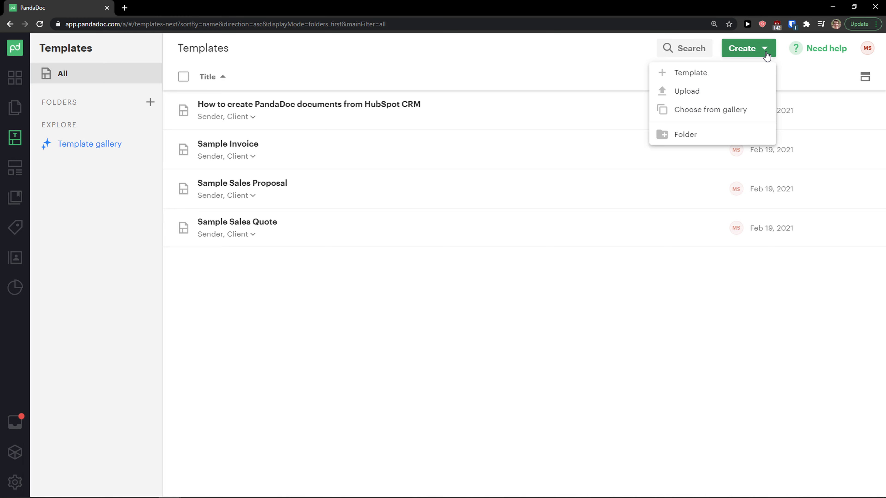
pyautogui.click(718, 80)
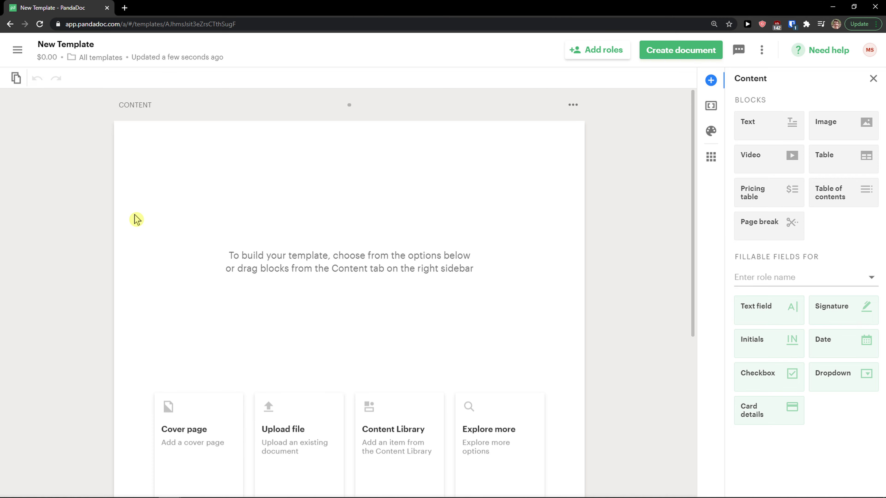
pyautogui.scroll(-6, 134, 220)
pyautogui.scroll(6, 134, 238)
pyautogui.scroll(-6, 318, 298)
pyautogui.scroll(4, 434, 300)
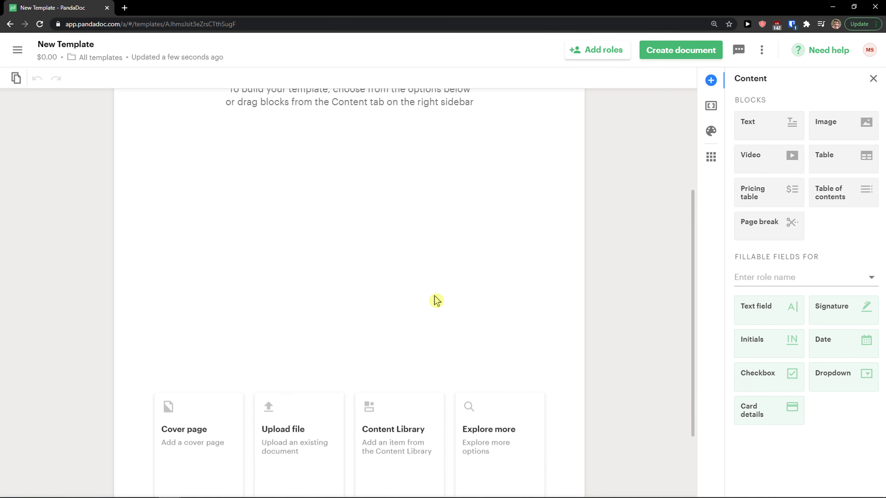
pyautogui.click(10, 24)
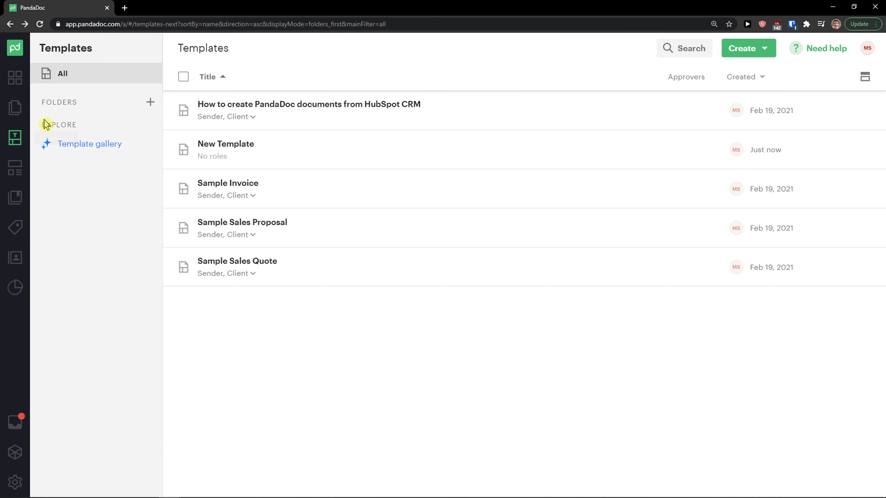
# Step: Go to the forms section and create a new form from the blank option
pyautogui.click(19, 173)
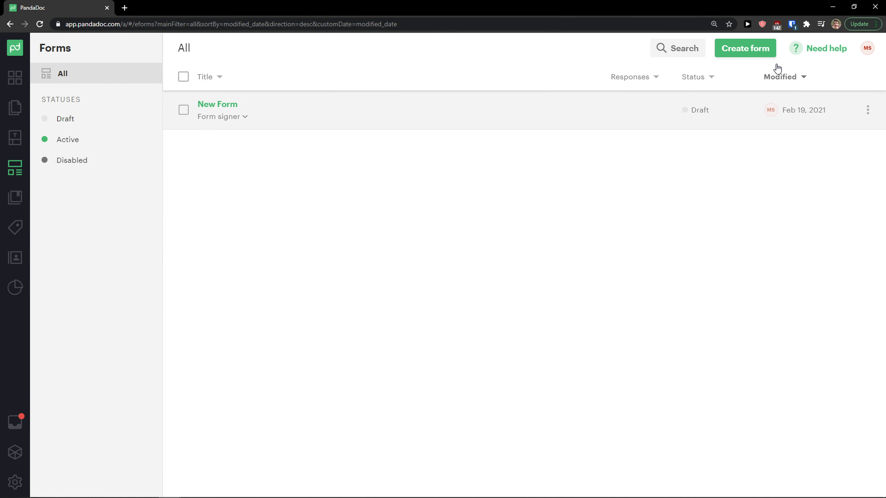
pyautogui.click(744, 49)
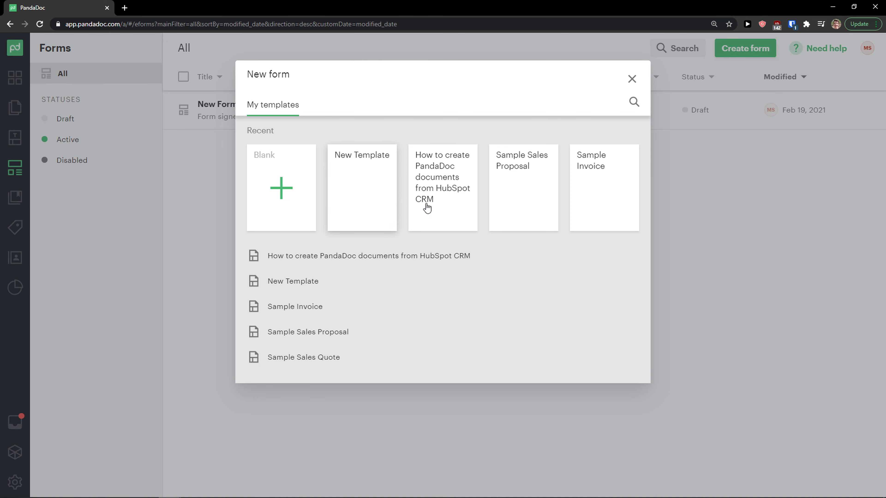
pyautogui.click(285, 201)
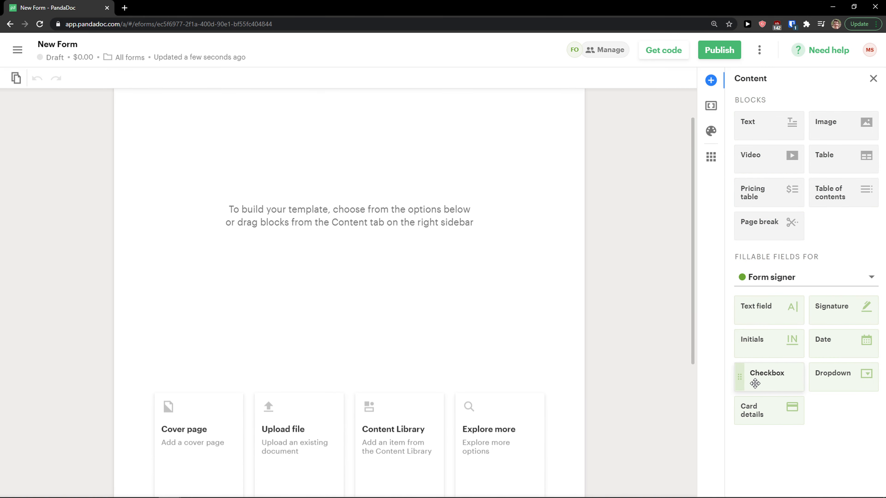
pyautogui.scroll(-2, 483, 265)
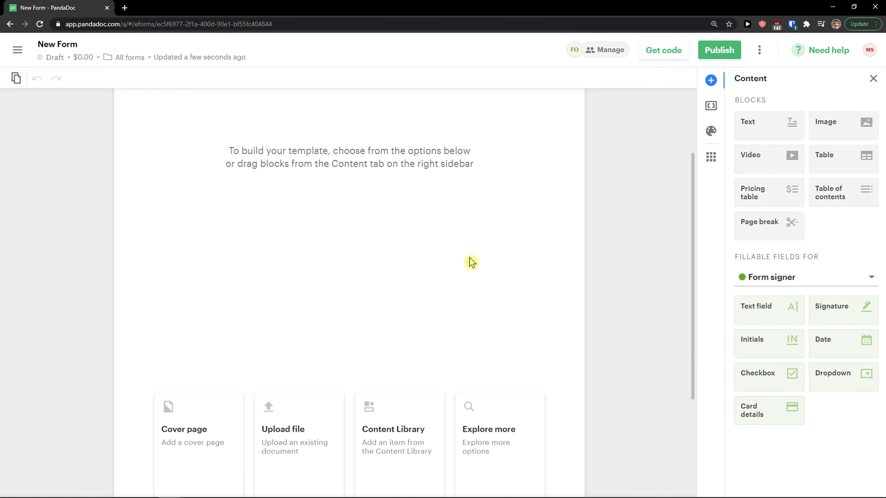
pyautogui.scroll(3, 467, 261)
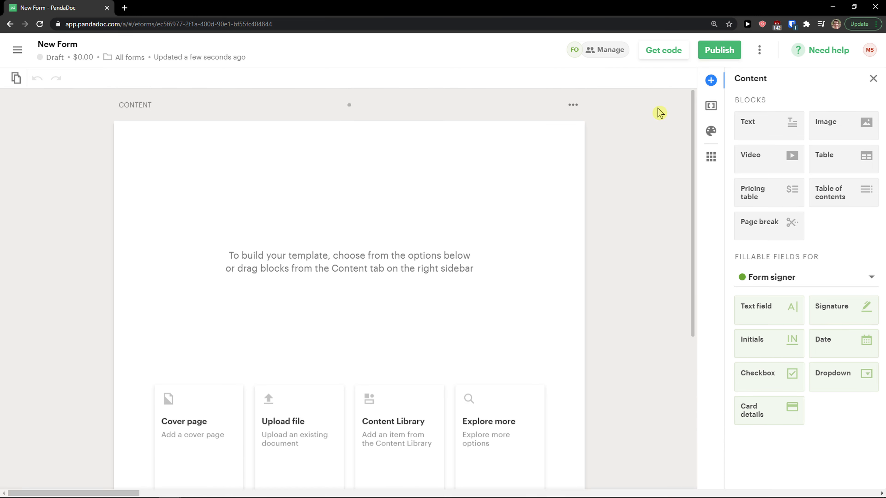
# Step: Review the new form's embed code, web link and recipient preview, and return to the forms list
pyautogui.click(664, 49)
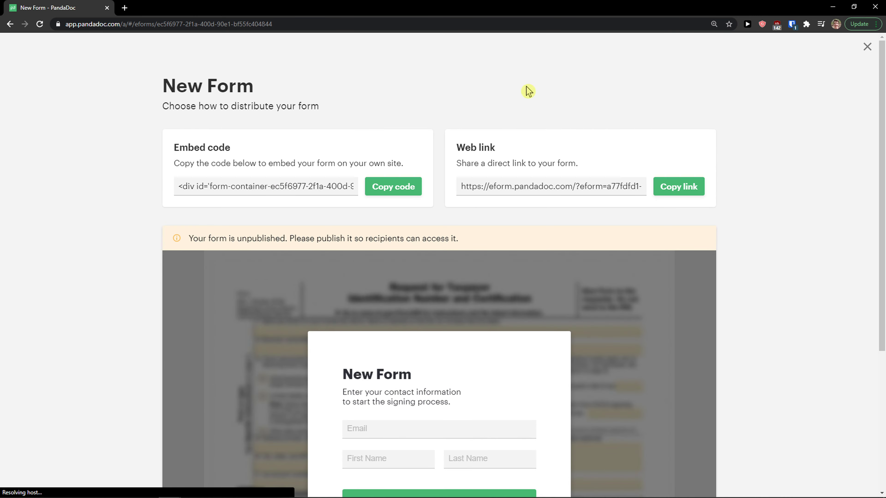
pyautogui.scroll(-2, 271, 259)
pyautogui.scroll(-4, 270, 260)
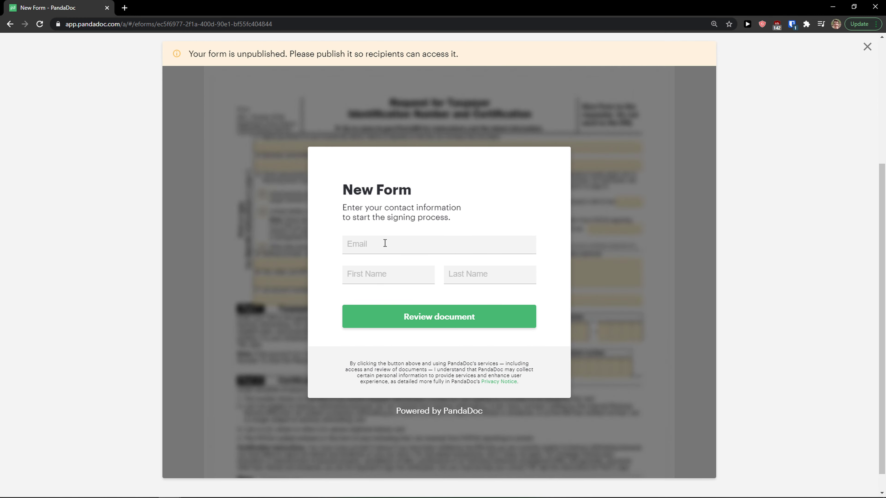
pyautogui.scroll(6, 345, 277)
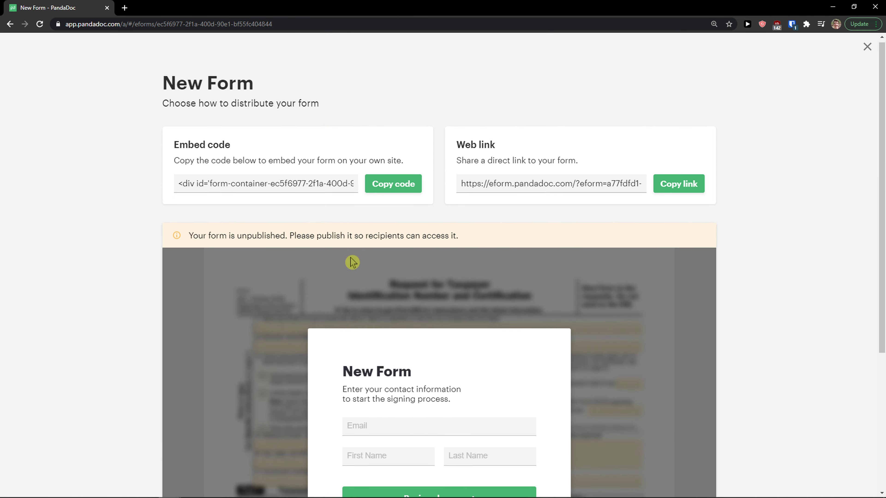
pyautogui.click(12, 25)
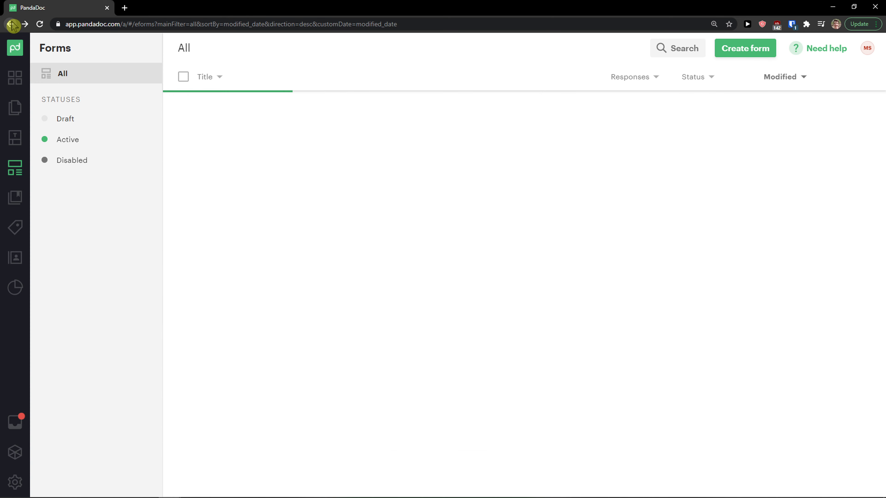
# Step: Reopen the most recently created form draft, examine its additional options, and return to the forms list
pyautogui.click(729, 50)
pyautogui.press('Escape')
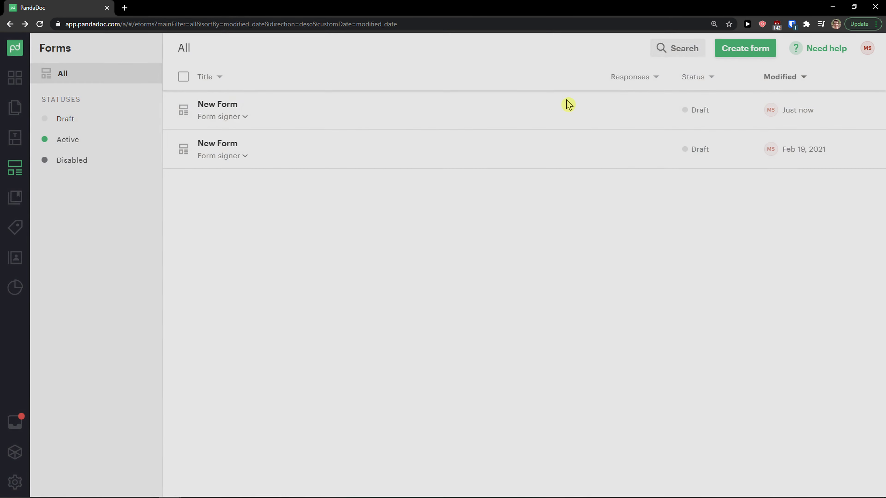
pyautogui.click(316, 122)
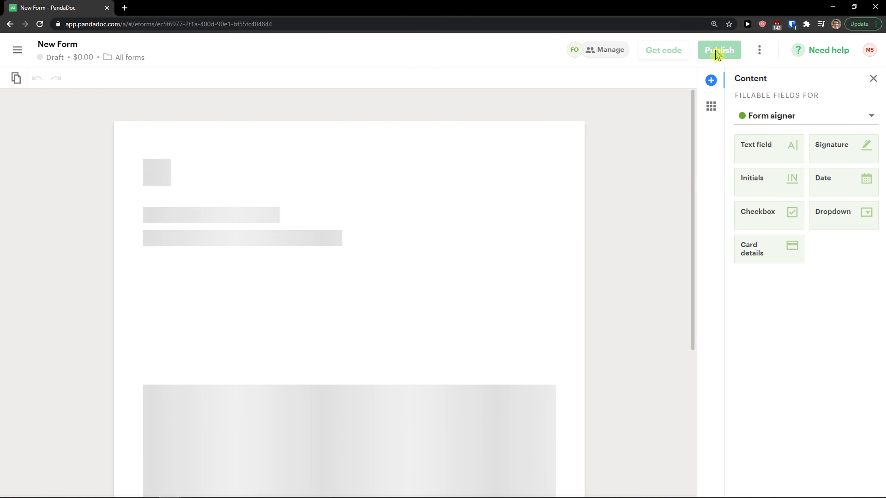
pyautogui.click(759, 50)
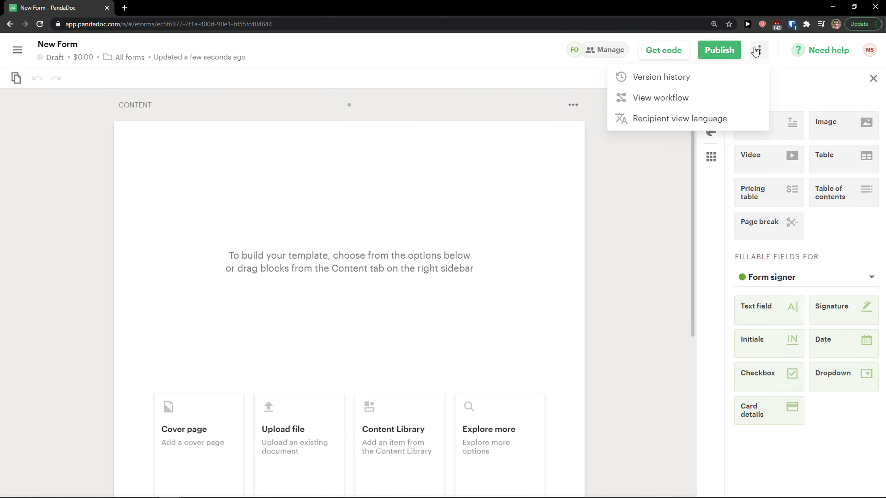
pyautogui.click(755, 52)
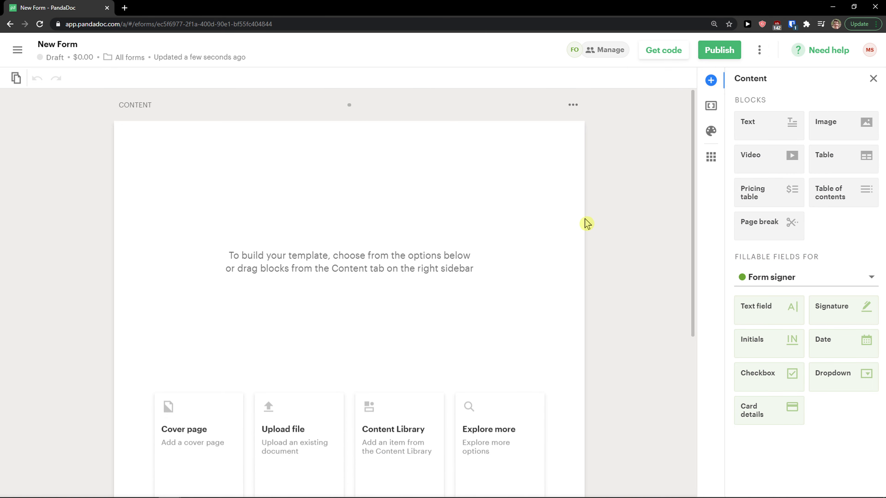
pyautogui.scroll(-4, 579, 230)
pyautogui.scroll(3, 566, 239)
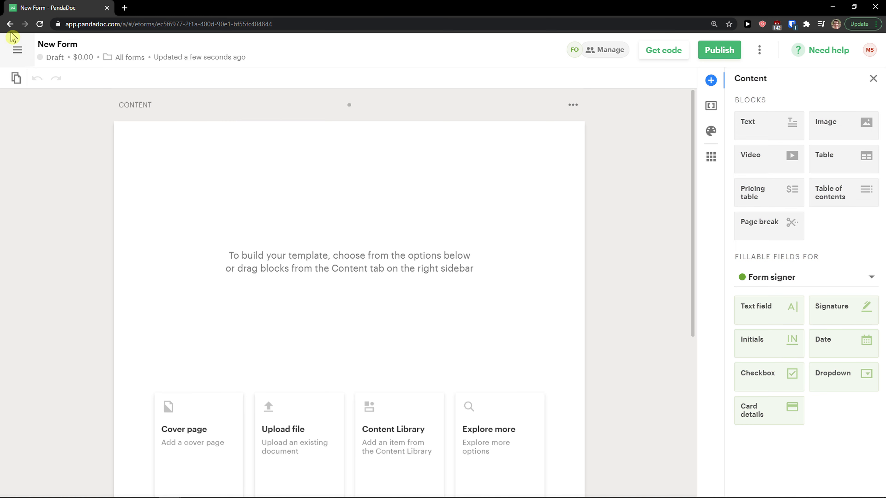
pyautogui.click(10, 24)
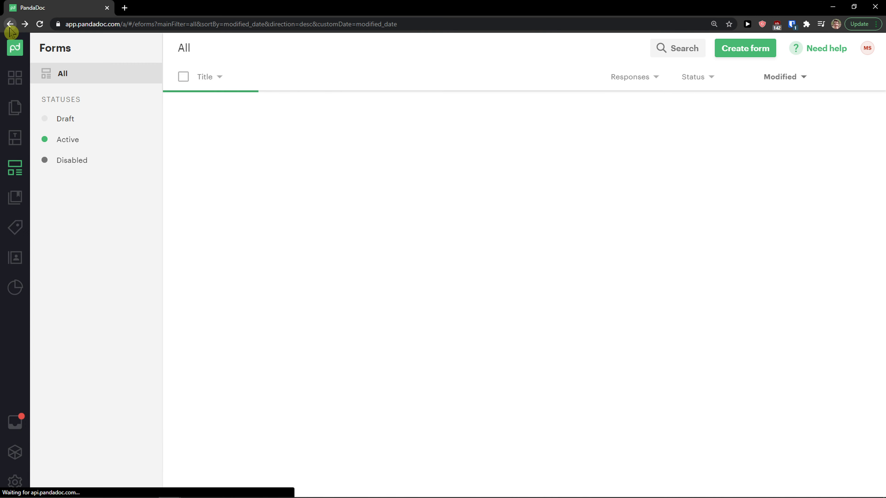
# Step: View the content library, the catalog and the contacts list one after another
pyautogui.click(14, 207)
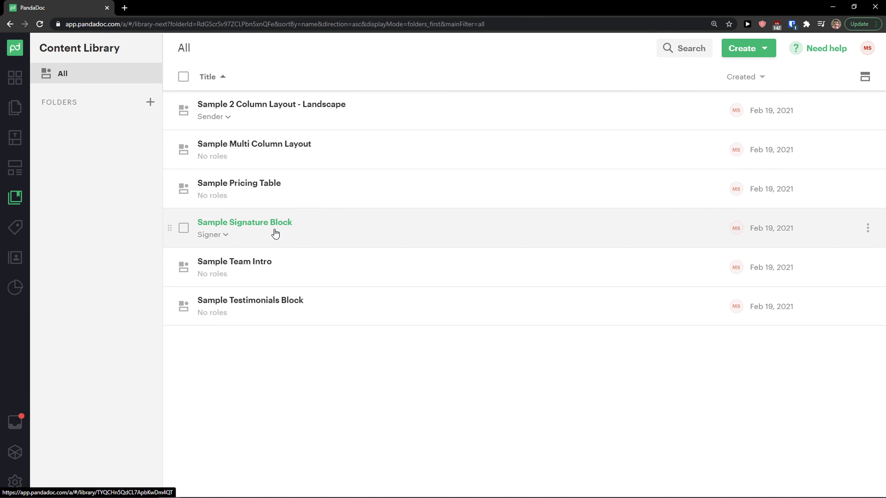
pyautogui.click(18, 234)
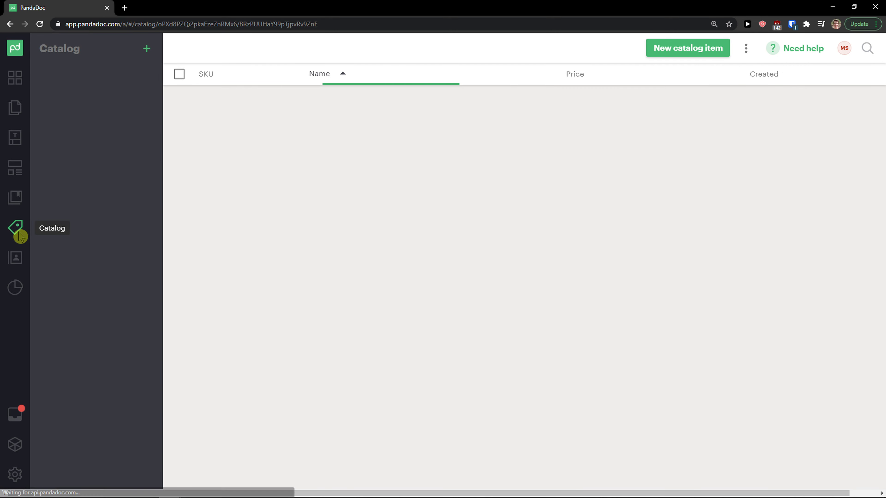
pyautogui.click(15, 258)
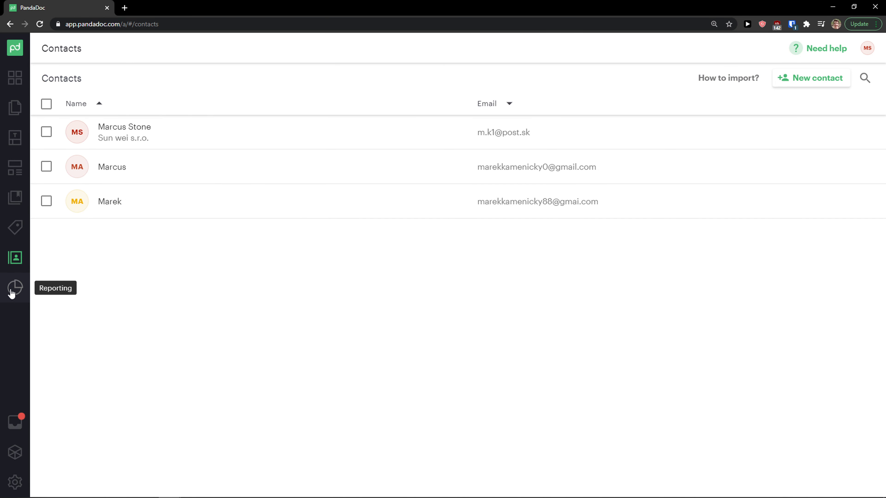
# Step: View the inbox of received documents and the add-on store
pyautogui.click(15, 423)
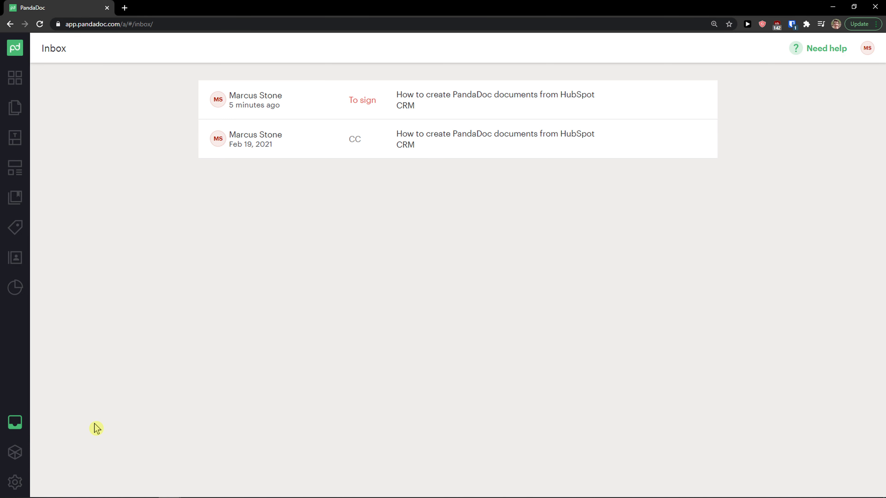
pyautogui.click(6, 453)
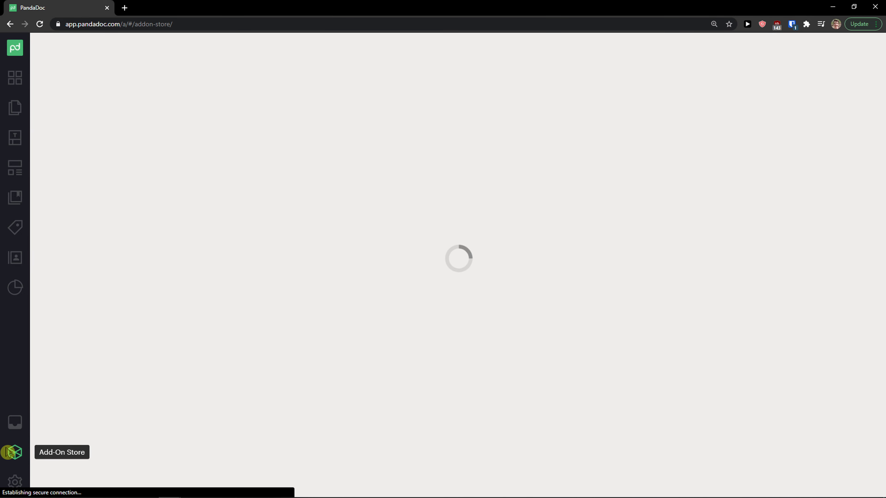
# Step: Go to the account settings and examine the available payment gateways
pyautogui.click(14, 482)
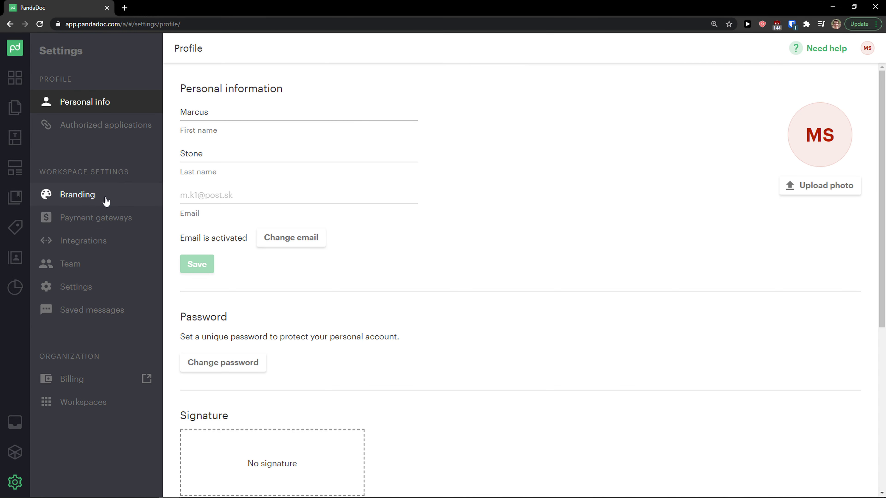
pyautogui.click(107, 214)
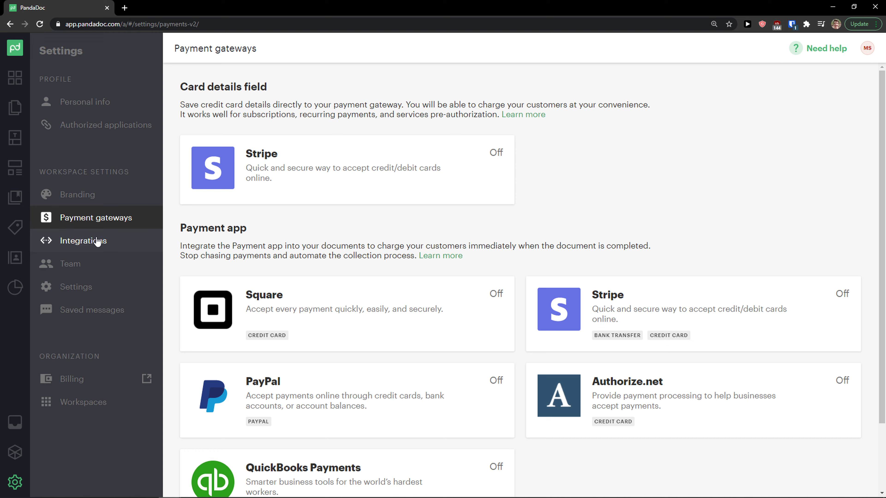
pyautogui.scroll(-2, 250, 216)
# Step: Examine the full list of integrations offered in the settings
pyautogui.click(116, 241)
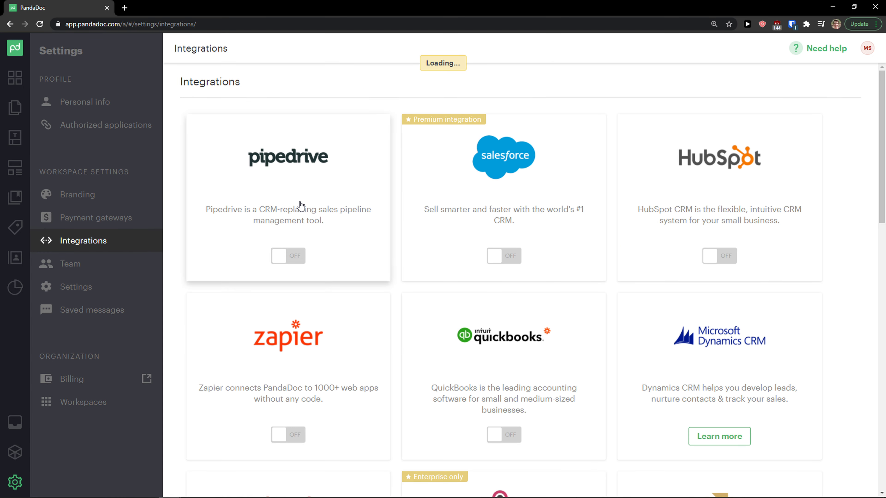
pyautogui.scroll(-1, 300, 205)
pyautogui.scroll(-4, 457, 254)
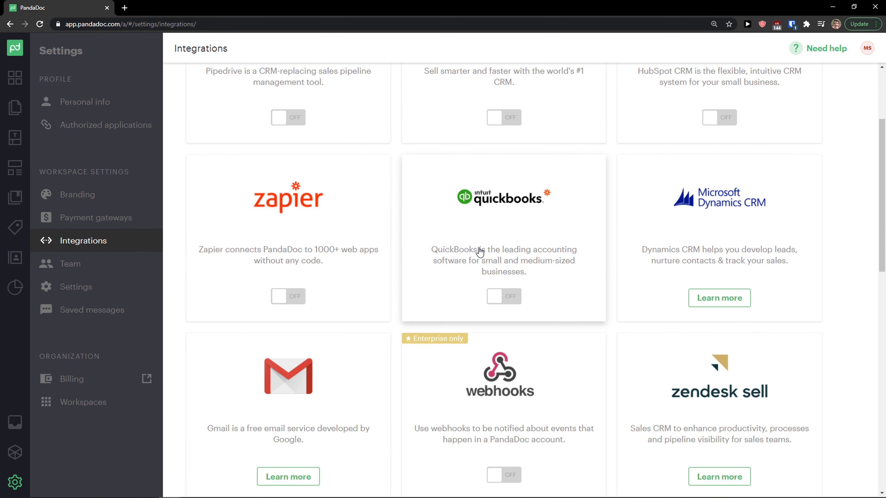
pyautogui.scroll(-14, 457, 254)
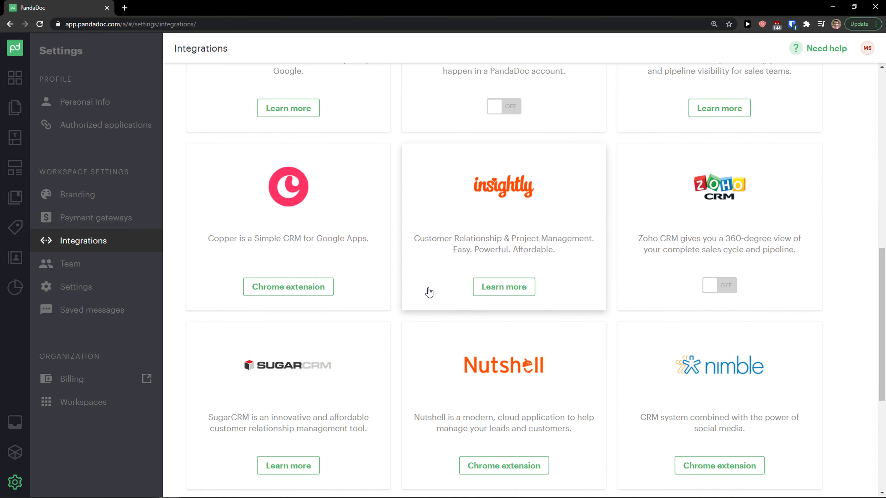
pyautogui.scroll(-2, 421, 295)
pyautogui.scroll(20, 415, 293)
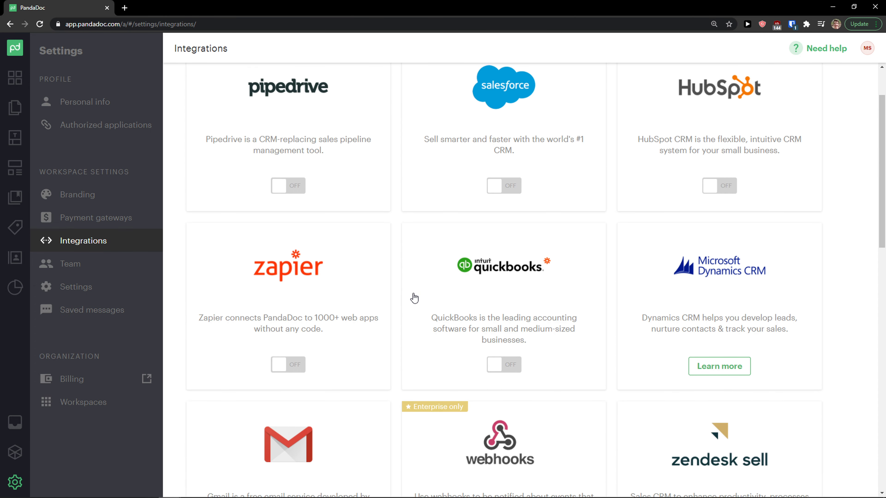
# Step: Turn on the Salesforce integration without starting its setup, and open the workspace settings
pyautogui.click(504, 255)
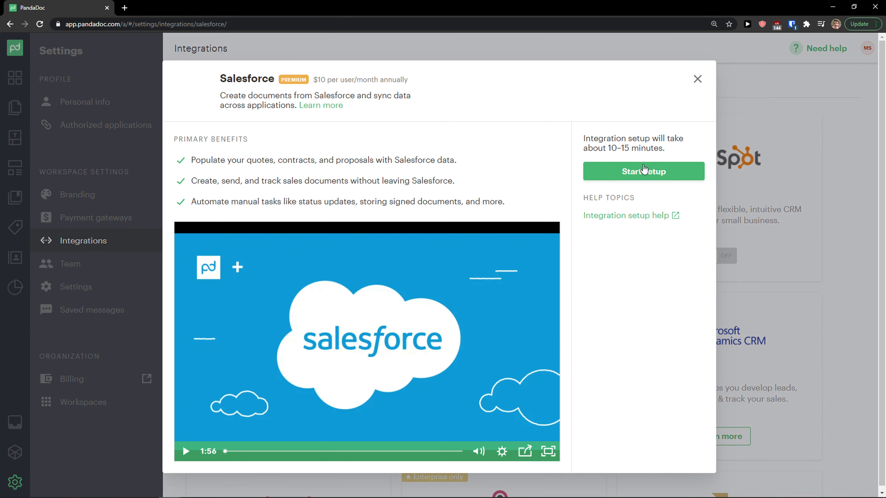
pyautogui.click(697, 80)
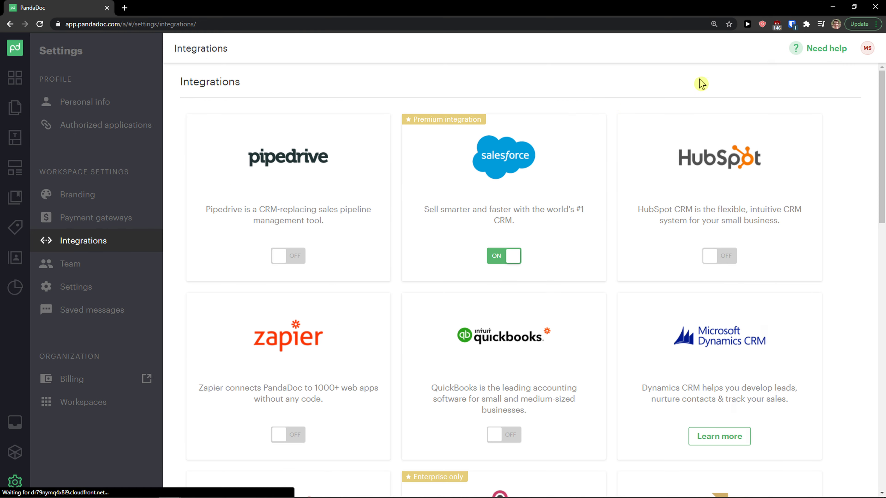
pyautogui.click(108, 285)
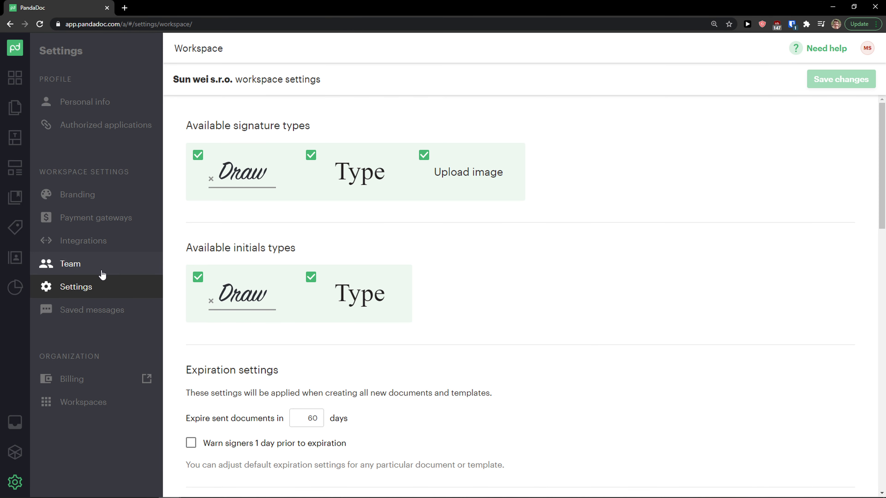